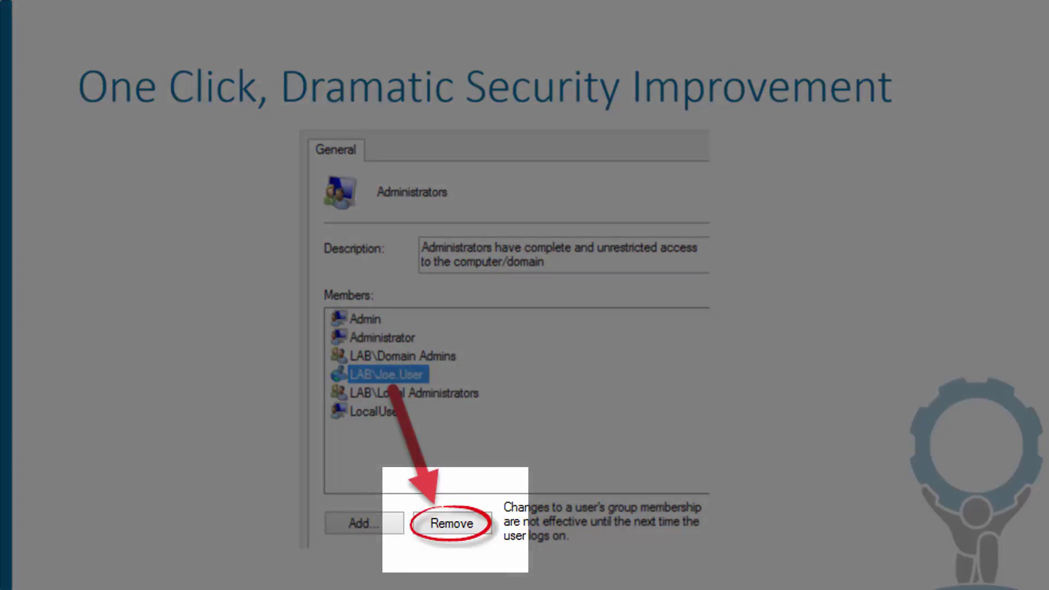
# Advance the slideshow to the 'A Better Way' slide showing the Foxit Reader catalog item
pyautogui.press('Right')
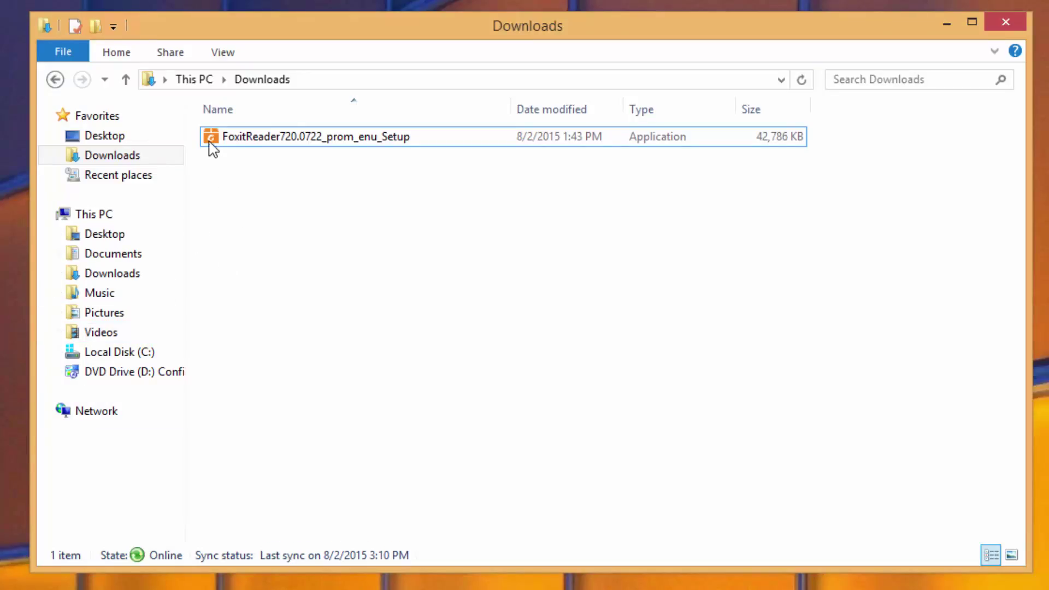
pyautogui.doubleClick(211, 143)
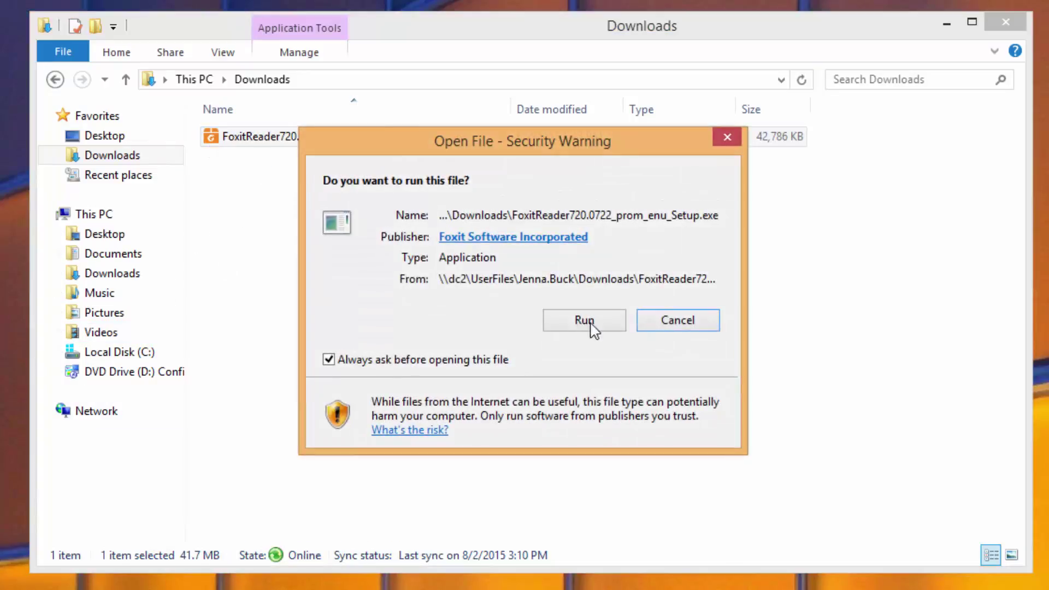
pyautogui.click(587, 323)
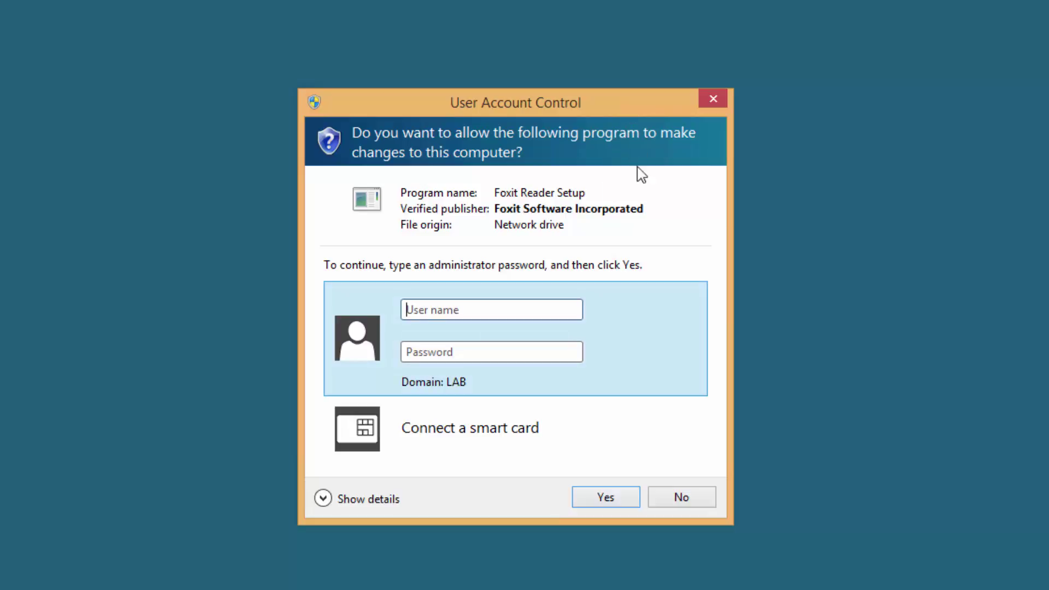
pyautogui.click(683, 500)
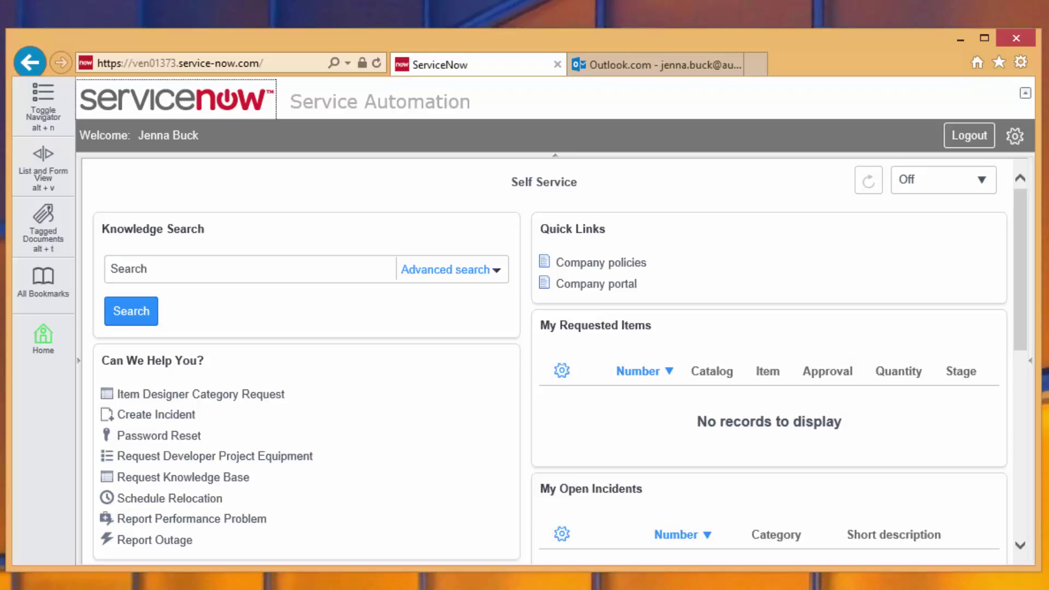
# Browse Self Service to the Software catalog and open the Foxit Reader item
pyautogui.moveTo(307, 451)
pyautogui.scroll(-2, 383, 441)
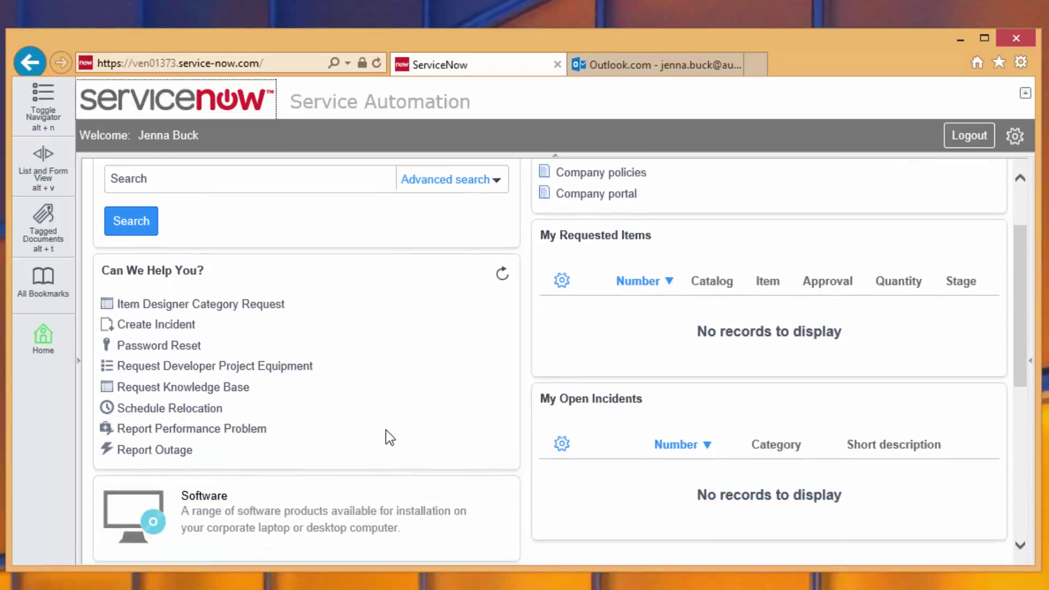
pyautogui.scroll(-1, 269, 454)
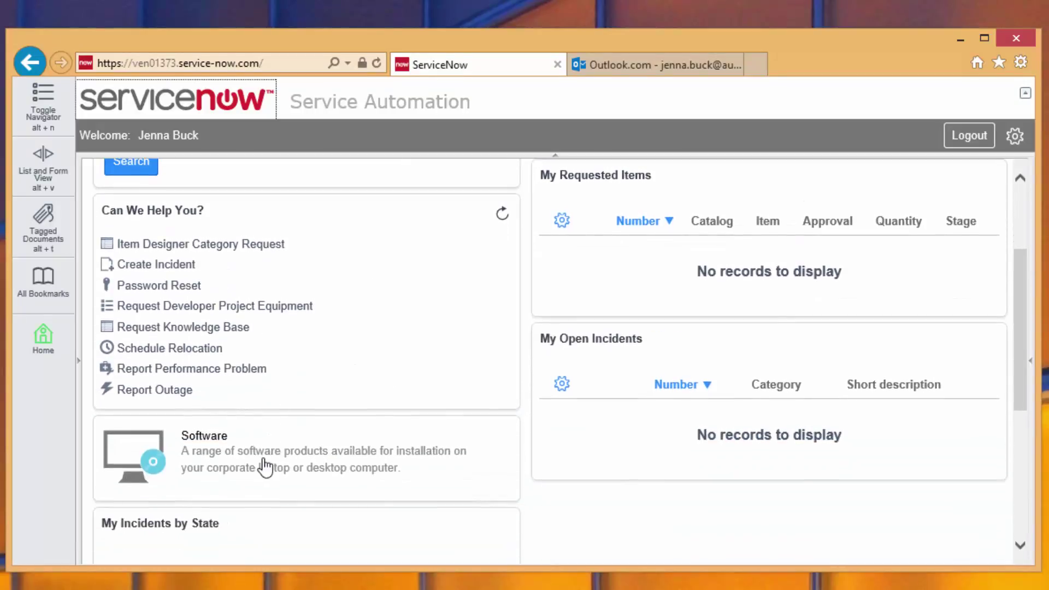
pyautogui.click(213, 447)
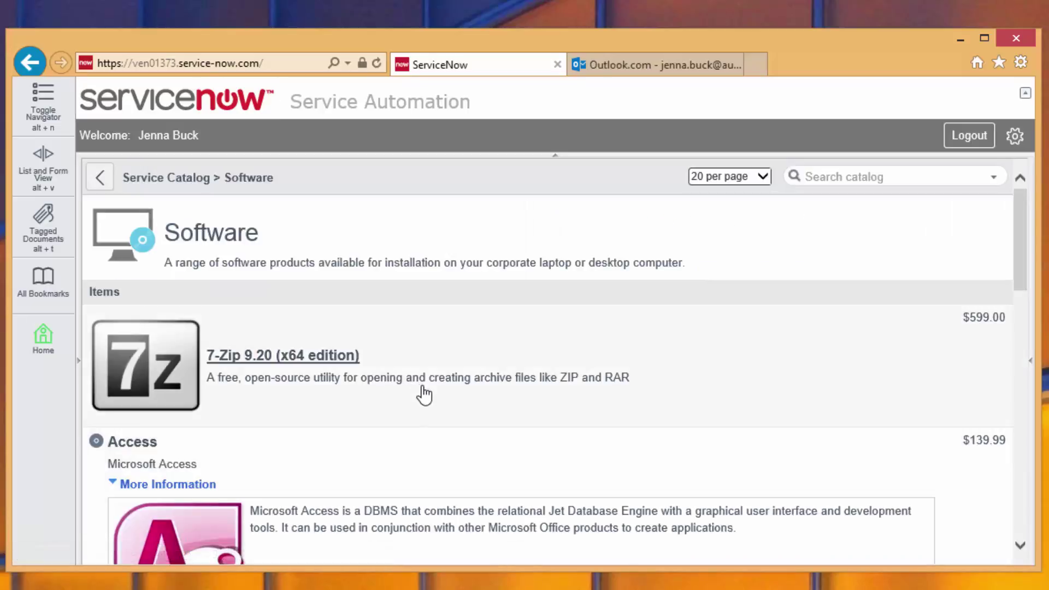
pyautogui.scroll(-1, 437, 389)
pyautogui.scroll(-2, 429, 398)
pyautogui.scroll(-2, 429, 397)
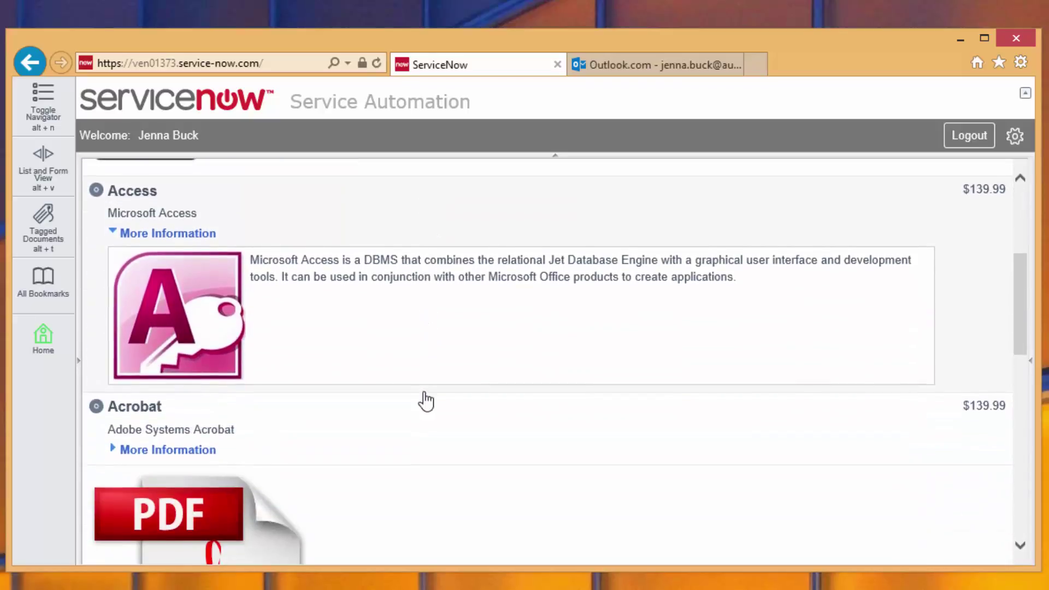
pyautogui.scroll(-3, 429, 399)
pyautogui.scroll(-2, 424, 398)
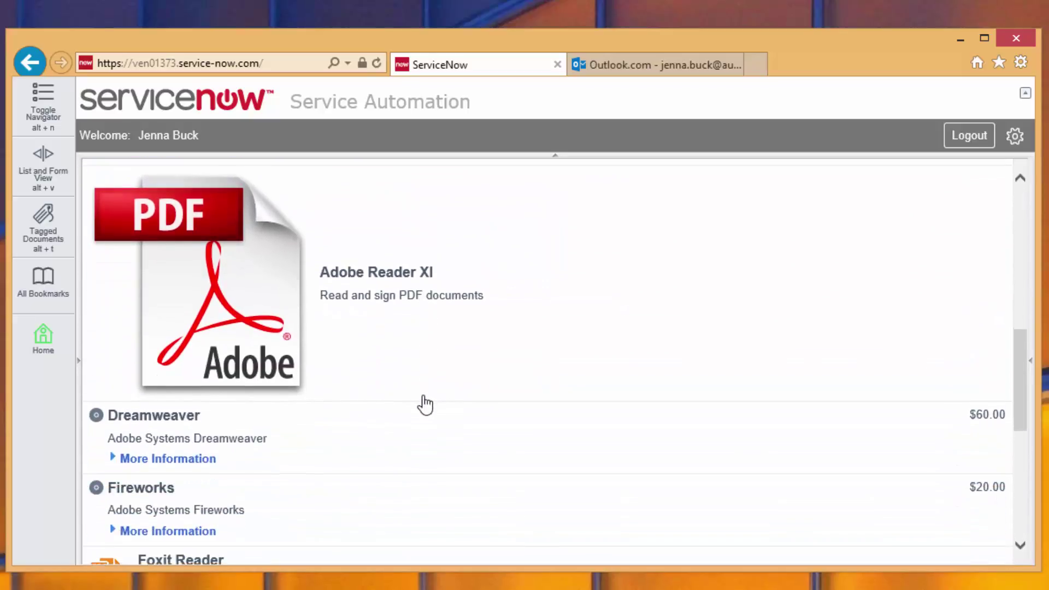
pyautogui.scroll(-3, 424, 402)
pyautogui.scroll(-1, 281, 432)
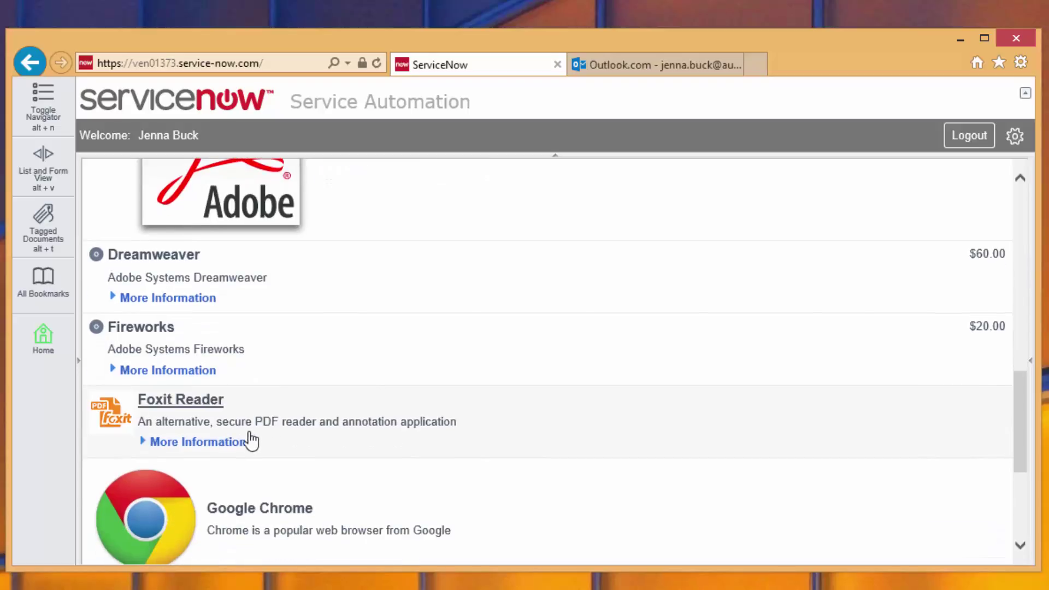
pyautogui.click(192, 404)
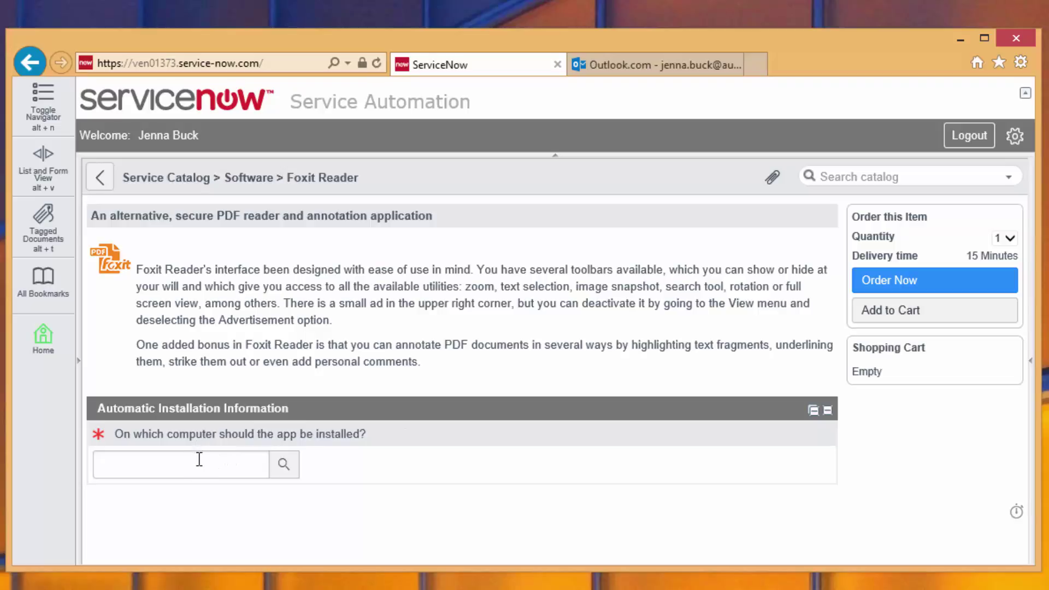
# Select PC4 as the installation computer and order Foxit Reader
pyautogui.click(282, 465)
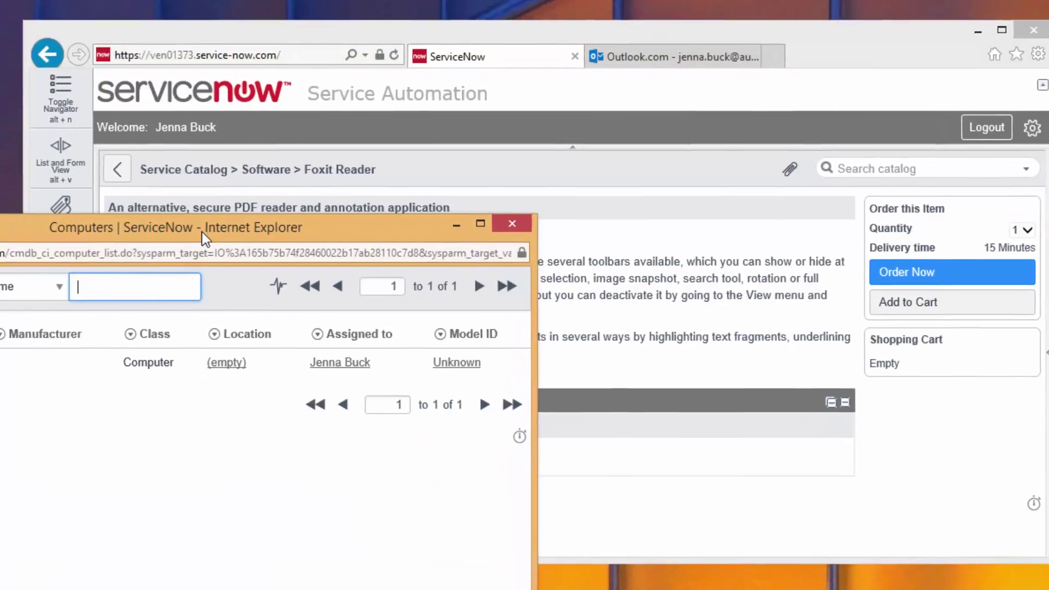
pyautogui.moveTo(201, 232); pyautogui.dragTo(520, 406)
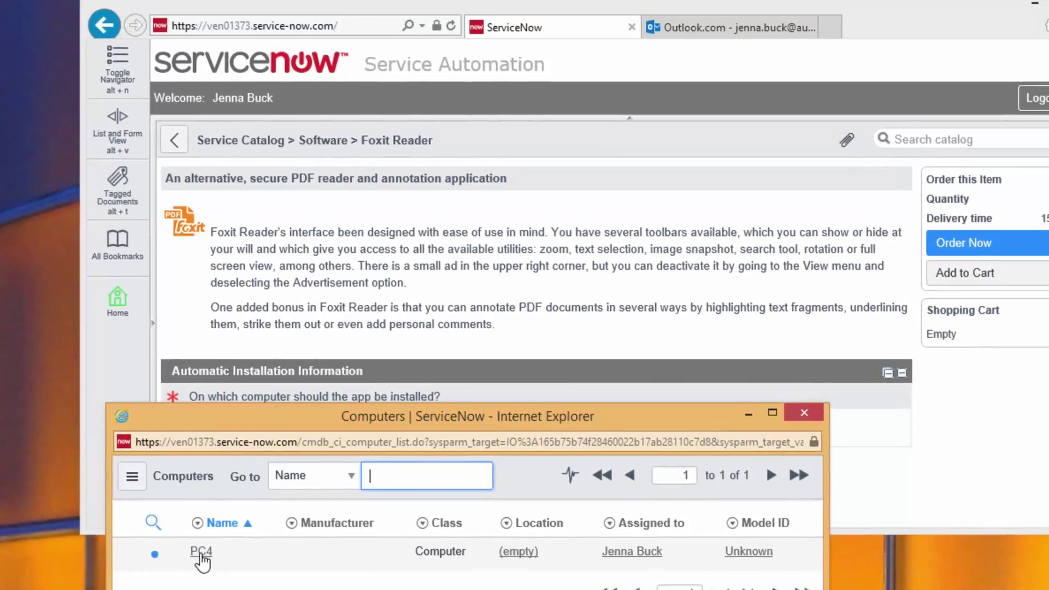
pyautogui.click(232, 540)
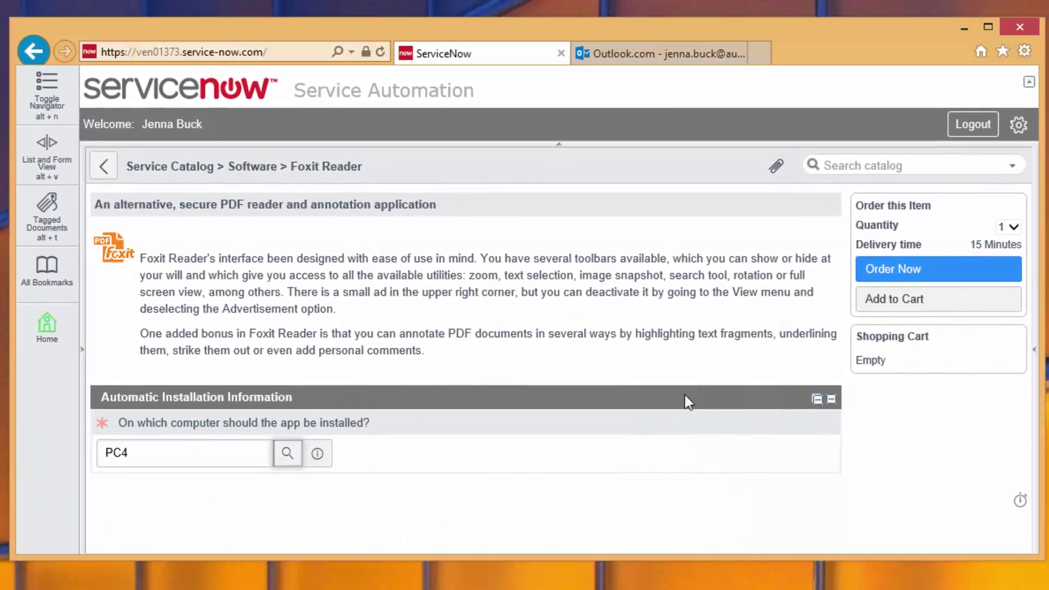
pyautogui.click(924, 273)
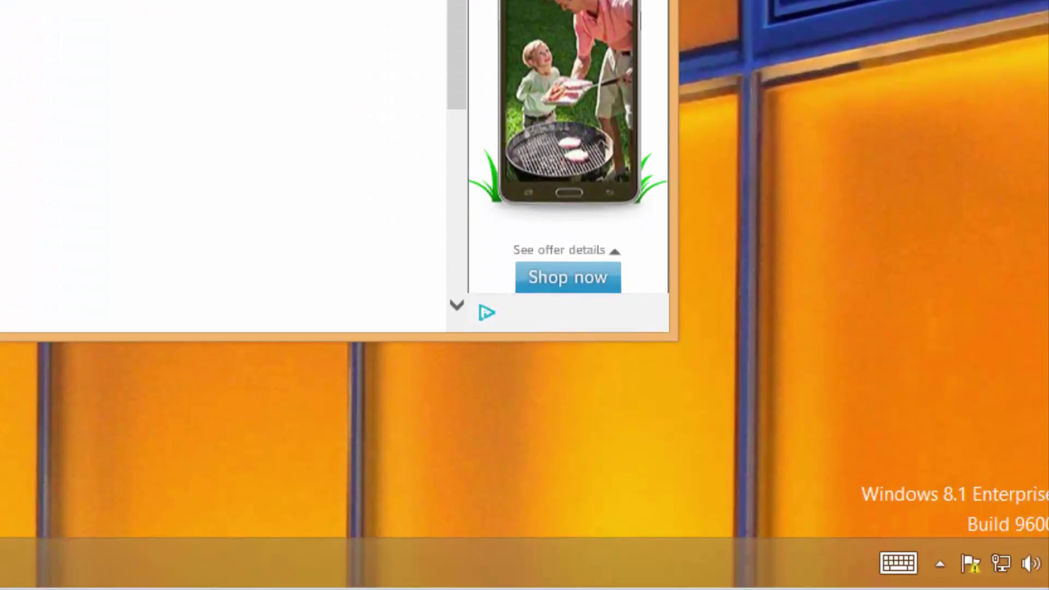
# Open Software Center from the ConfigMgr tray icon to see Foxit installing, then return to Outlook.com
pyautogui.click(938, 565)
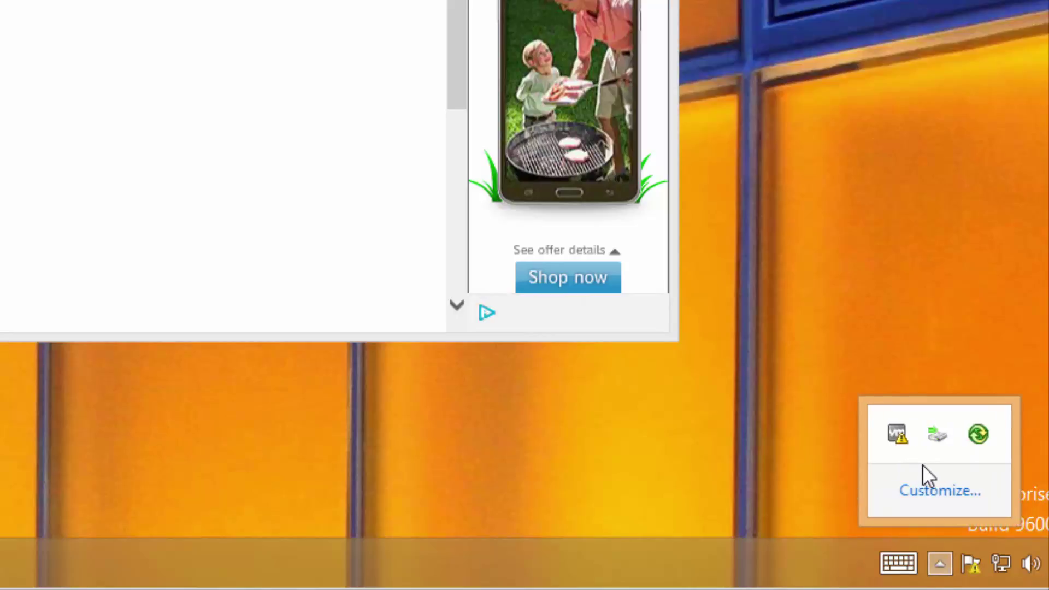
pyautogui.rightClick(939, 434)
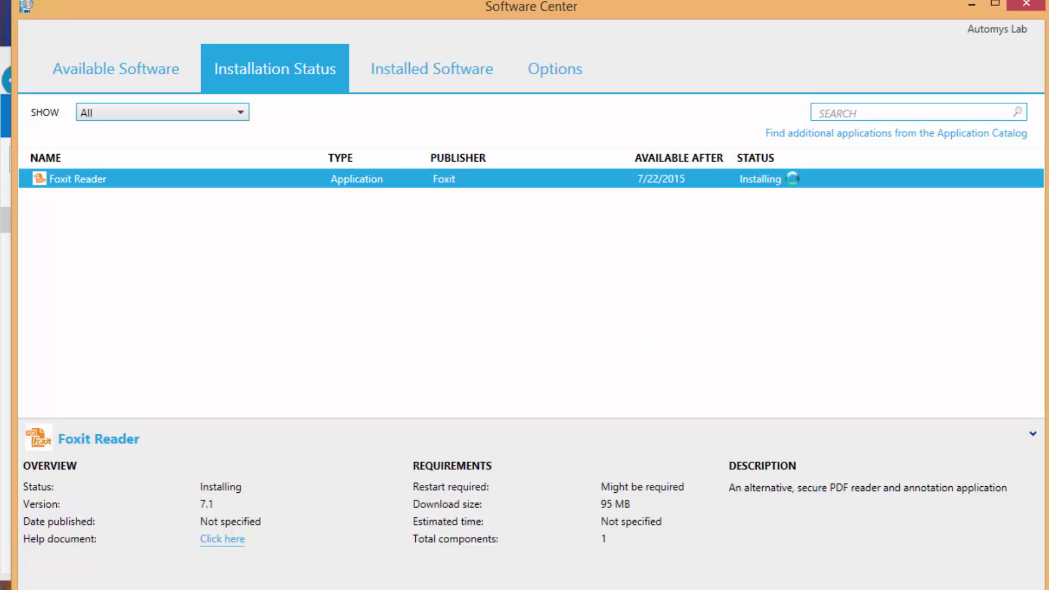
pyautogui.hotkey('alt', 'Tab')
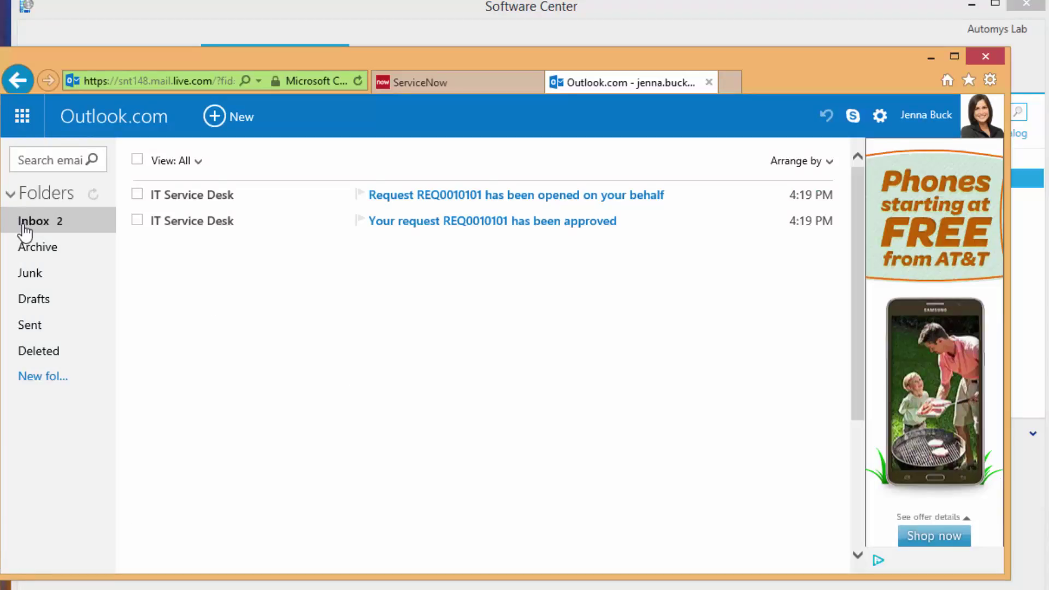
# Refresh the inbox, read the Foxit Reader delivery email, and confirm the install in Software Center
pyautogui.click(24, 225)
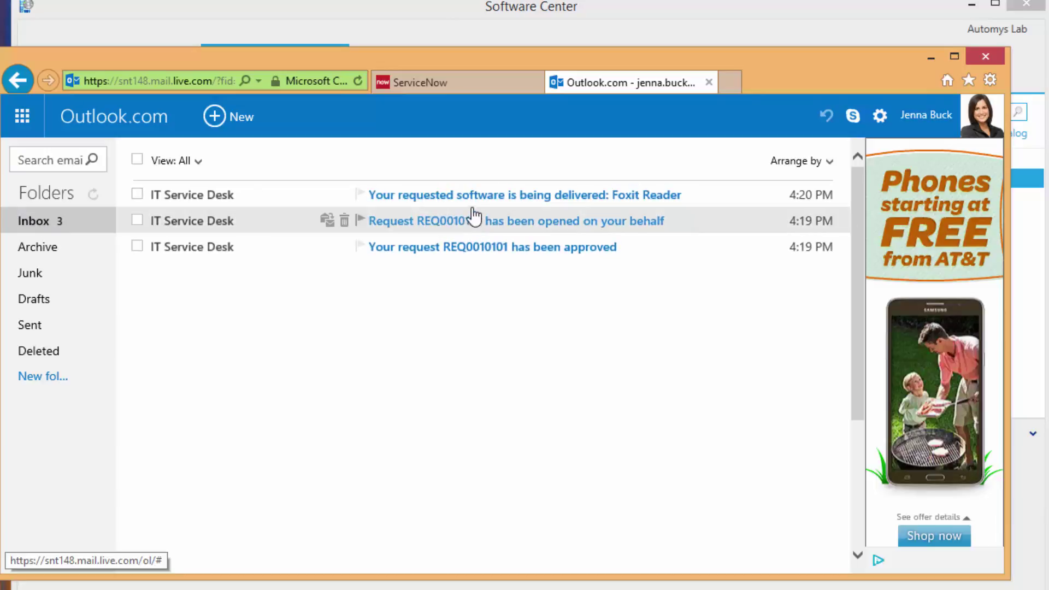
pyautogui.moveTo(487, 196)
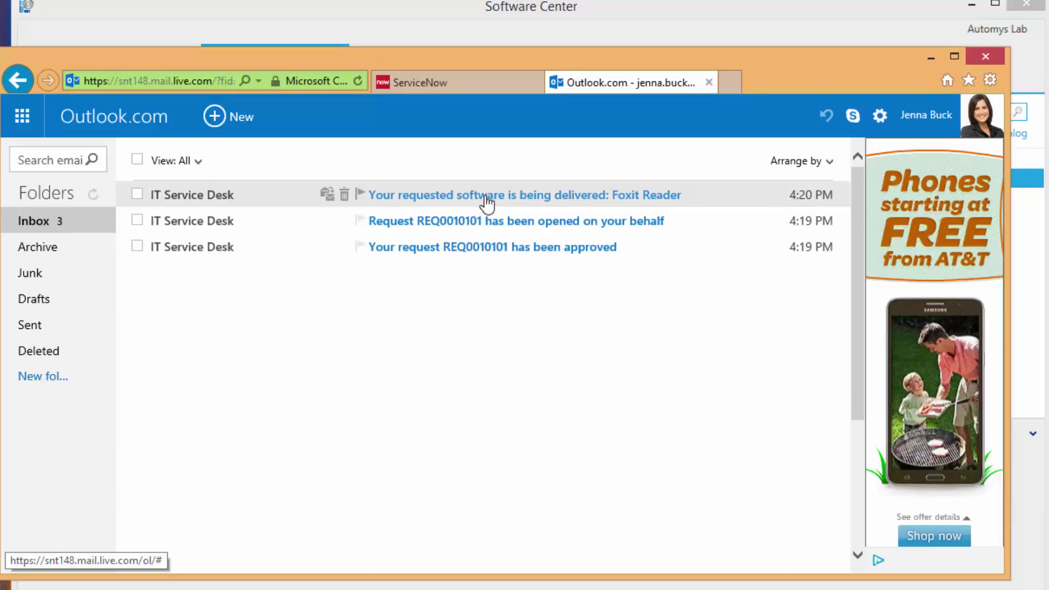
pyautogui.click(486, 198)
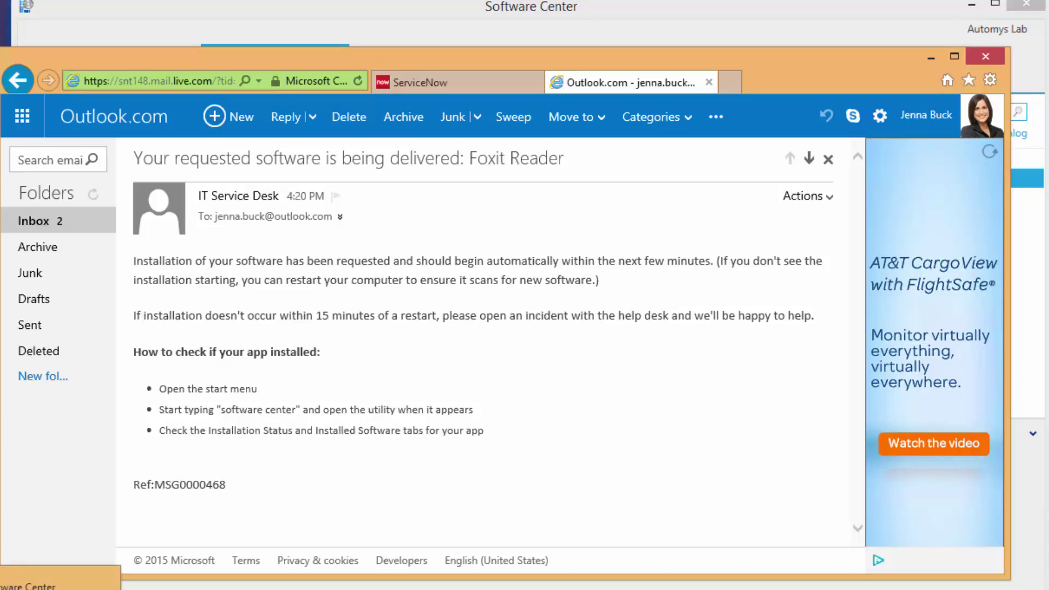
pyautogui.click(60, 584)
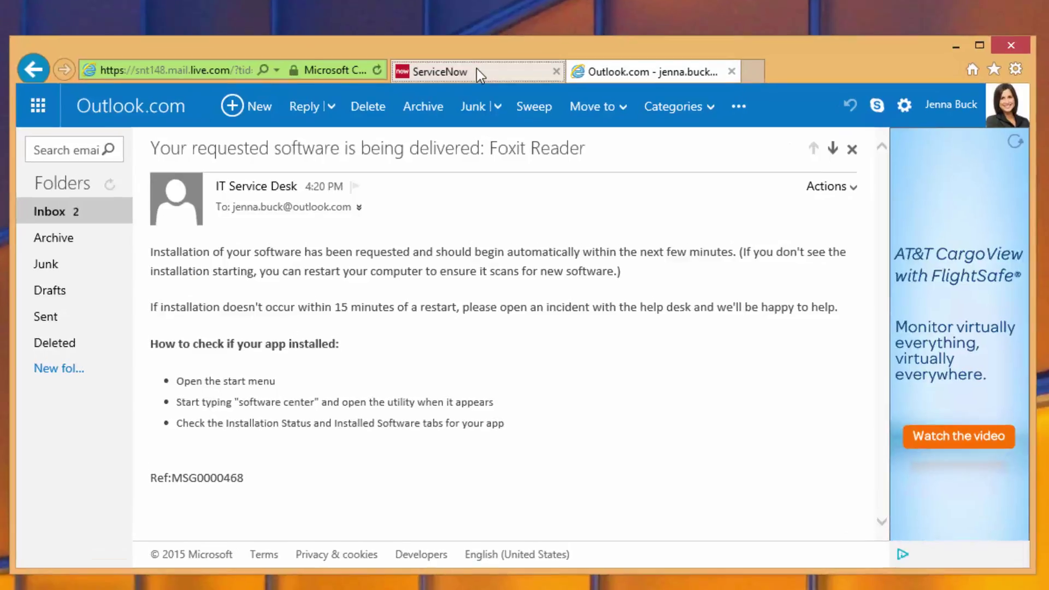
# Return to the ServiceNow Service Catalog and open its Software category
pyautogui.click(476, 70)
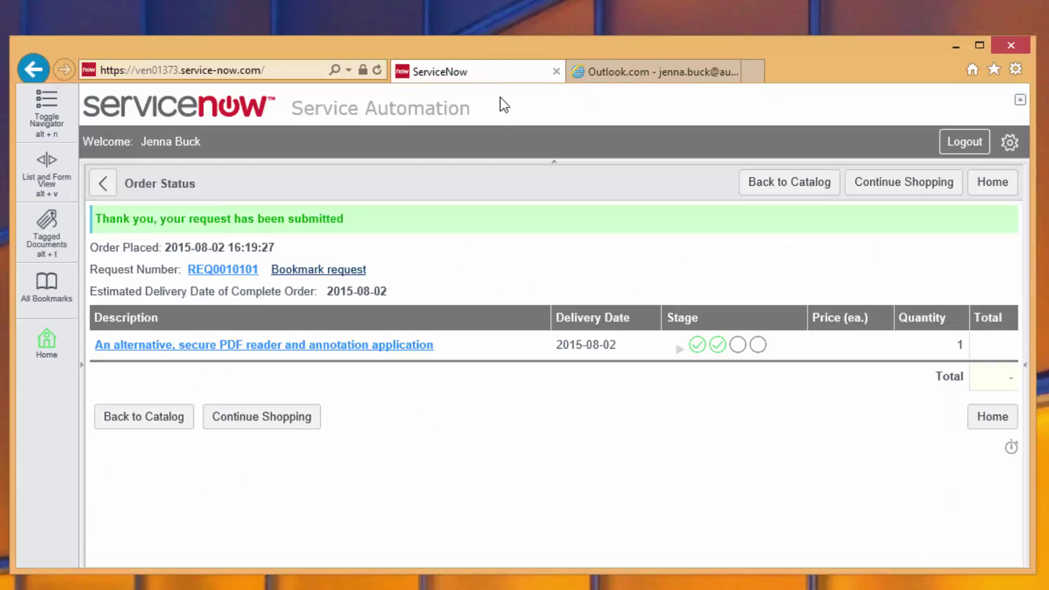
pyautogui.click(163, 423)
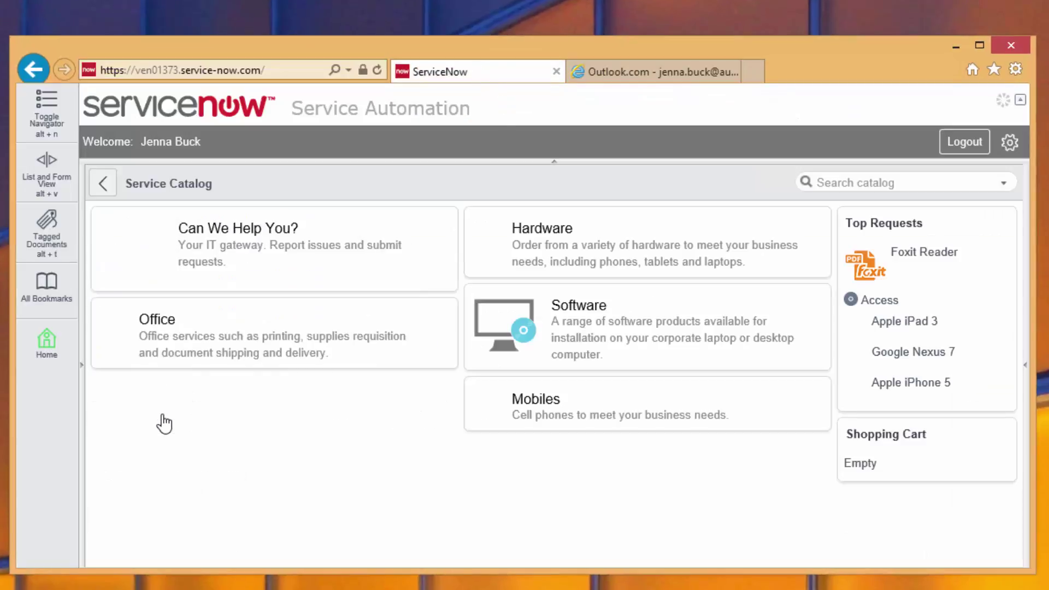
pyautogui.click(589, 331)
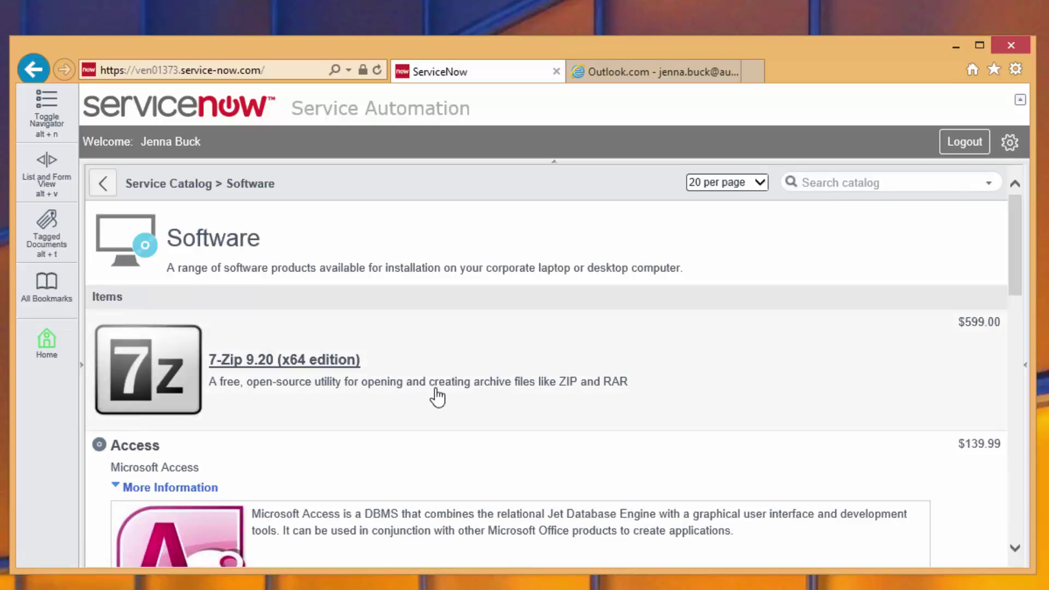
# Open the 7-Zip 9.20 (x64 edition) catalog item, priced $599.00
pyautogui.scroll(-2, 437, 396)
pyautogui.scroll(-1, 437, 396)
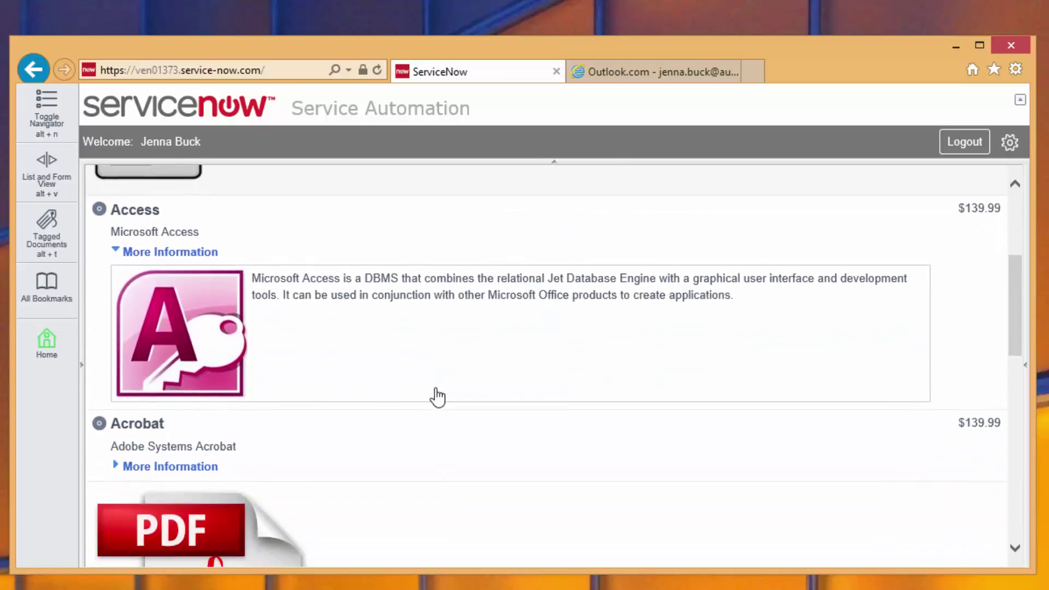
pyautogui.scroll(-2, 437, 396)
pyautogui.scroll(-2, 437, 396)
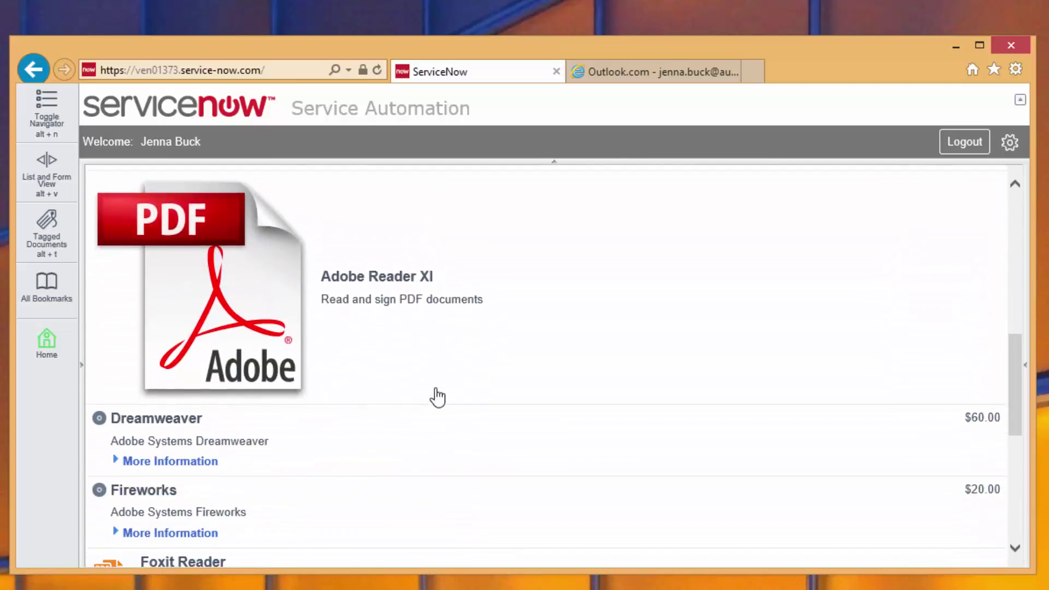
pyautogui.scroll(-1, 437, 396)
pyautogui.scroll(-1, 437, 396)
pyautogui.scroll(6, 437, 396)
pyautogui.scroll(3, 442, 403)
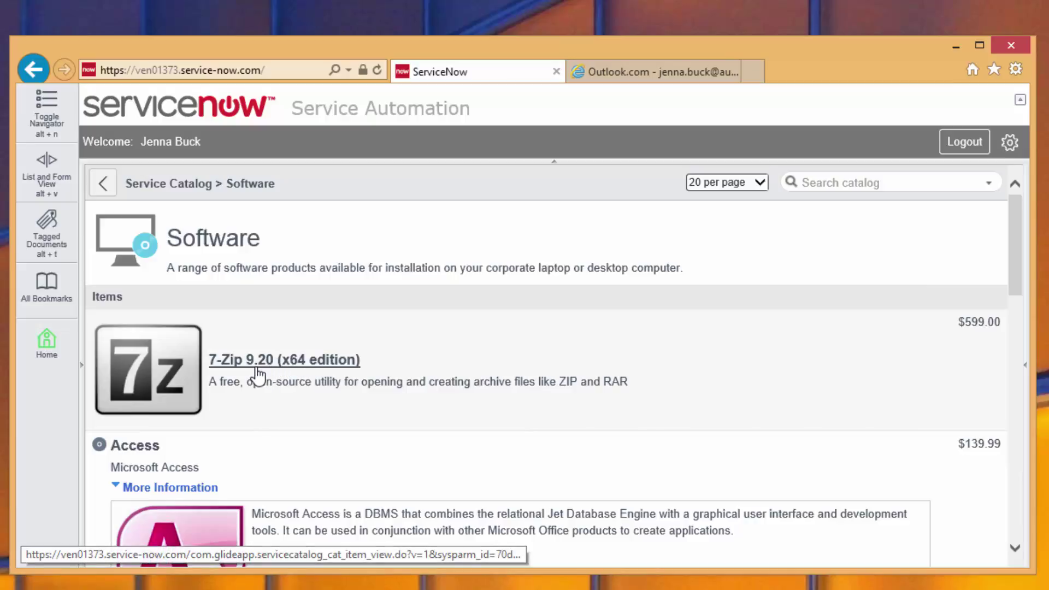
pyautogui.click(258, 371)
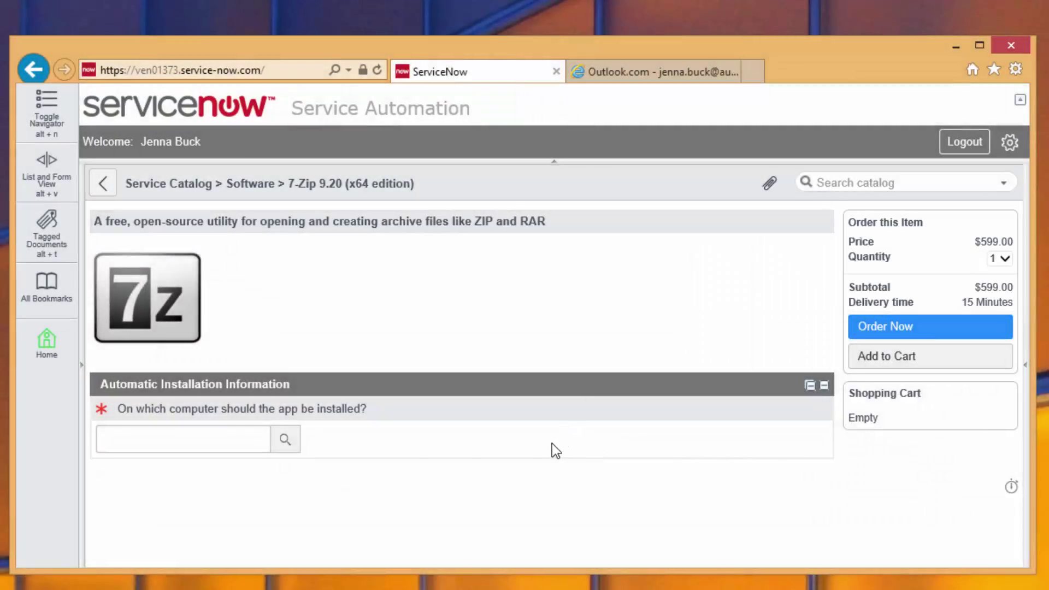
# Choose PC4 as the 7-Zip target, order it, and expand REQ0010102's stage details
pyautogui.click(293, 440)
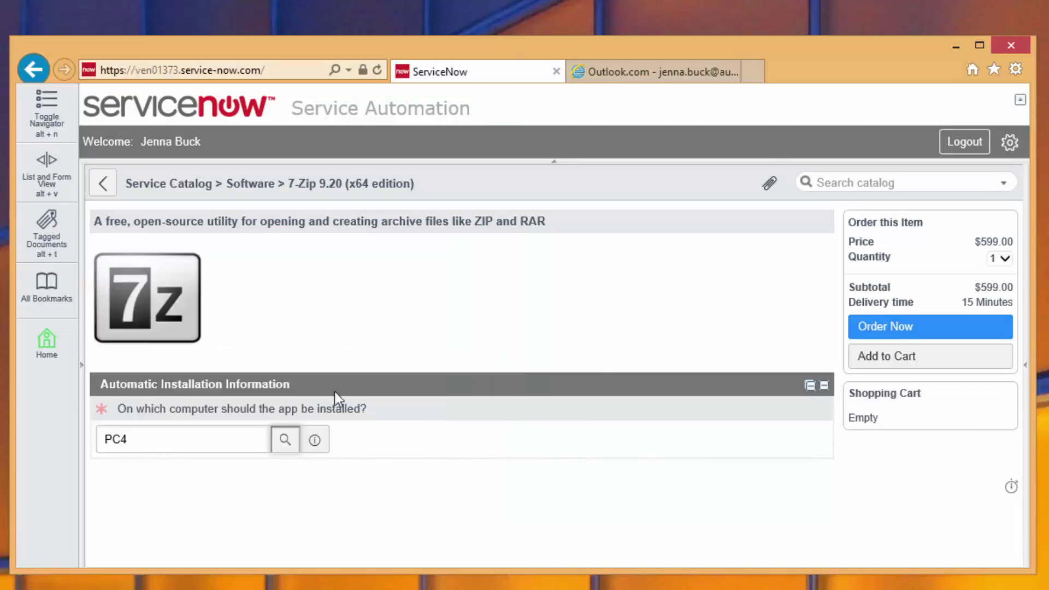
pyautogui.click(912, 328)
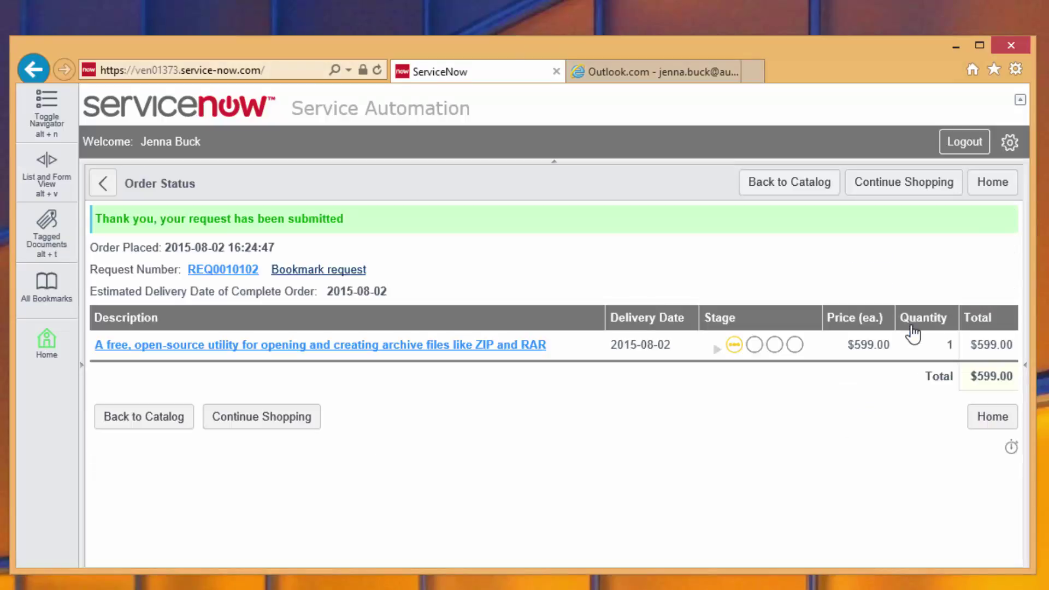
pyautogui.click(715, 347)
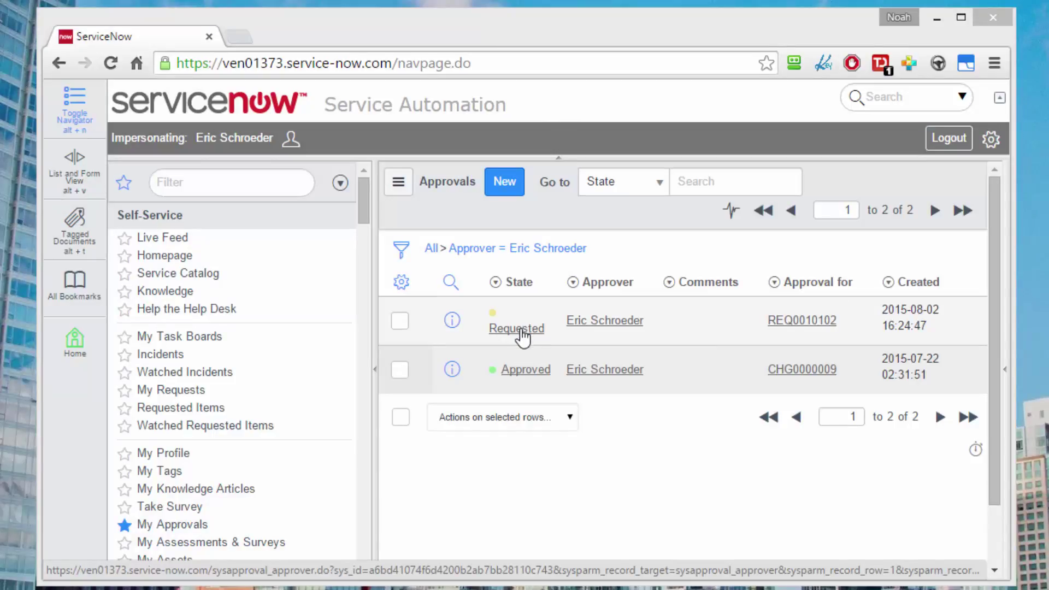
# Open the pending REQ0010102 approval, review its summary and activity, and approve the 7-Zip request
pyautogui.click(183, 525)
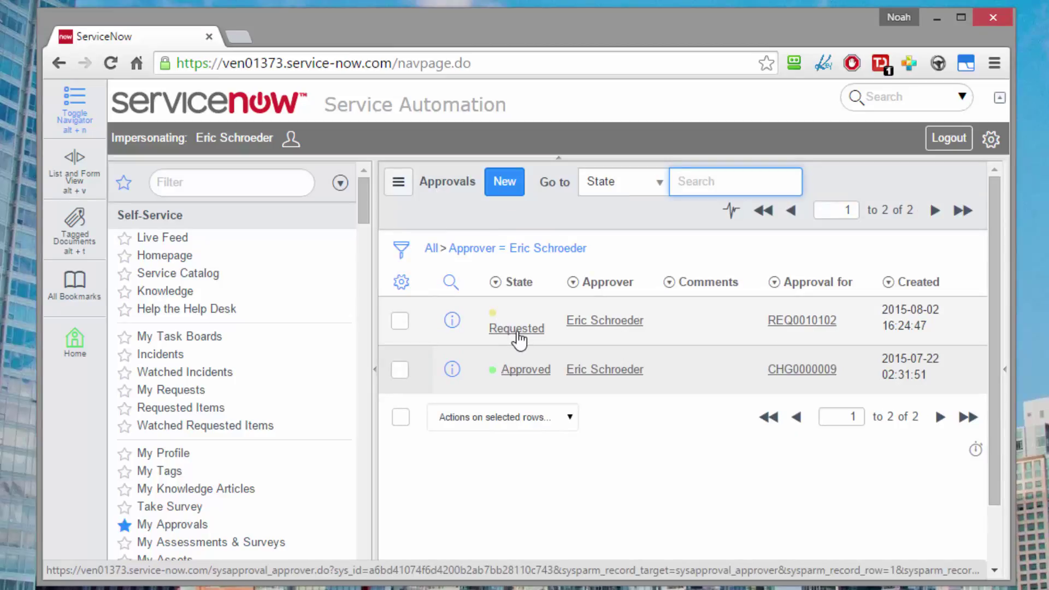
pyautogui.click(516, 329)
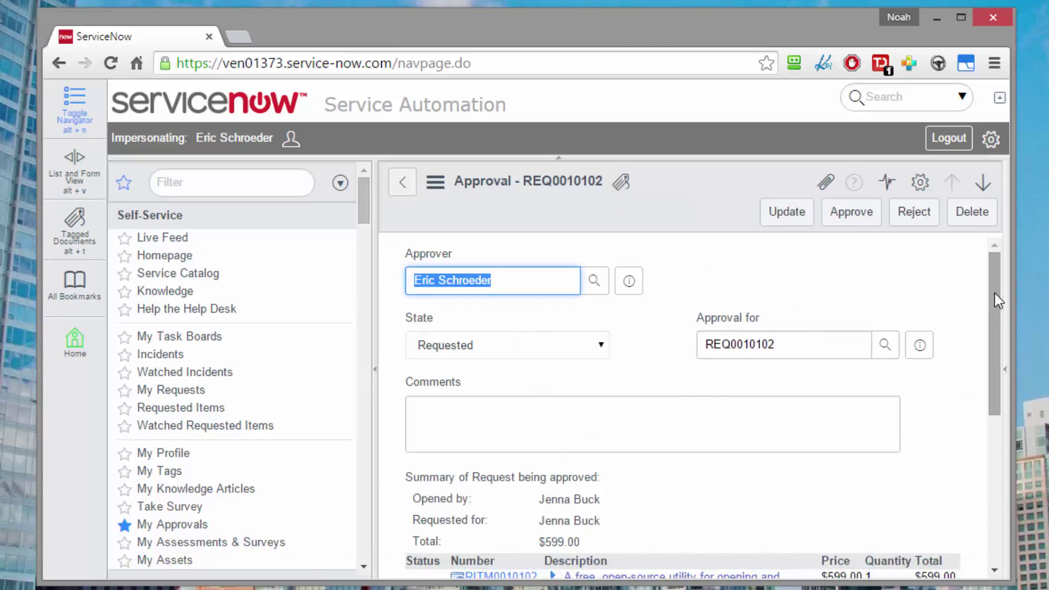
pyautogui.click(994, 291)
pyautogui.moveTo(994, 291); pyautogui.dragTo(1001, 355)
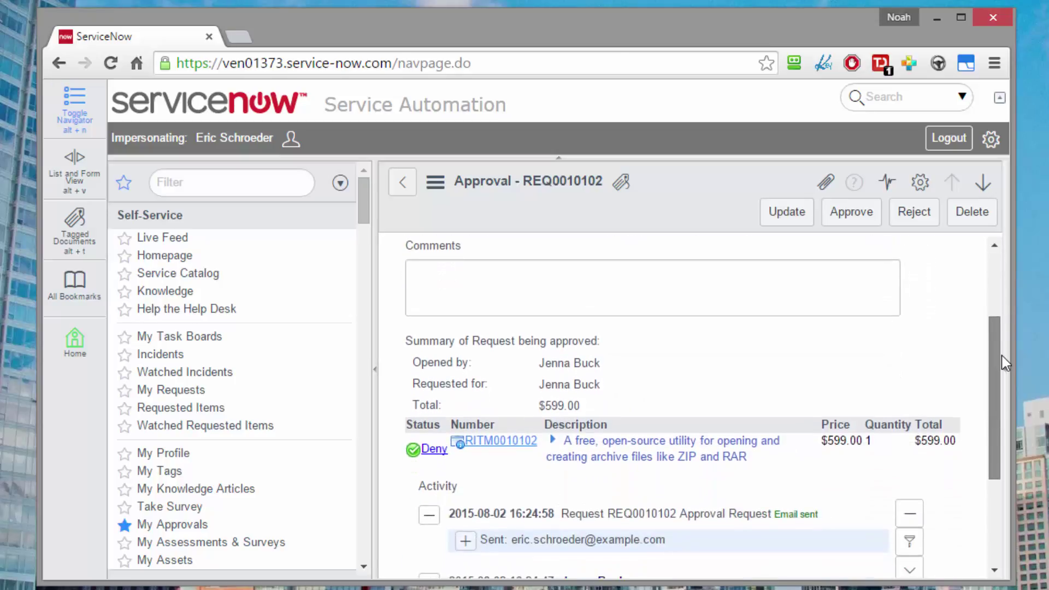
pyautogui.moveTo(1002, 355)
pyautogui.mouseDown()
pyautogui.moveTo(1008, 387)
pyautogui.moveTo(1008, 288)
pyautogui.mouseUp()
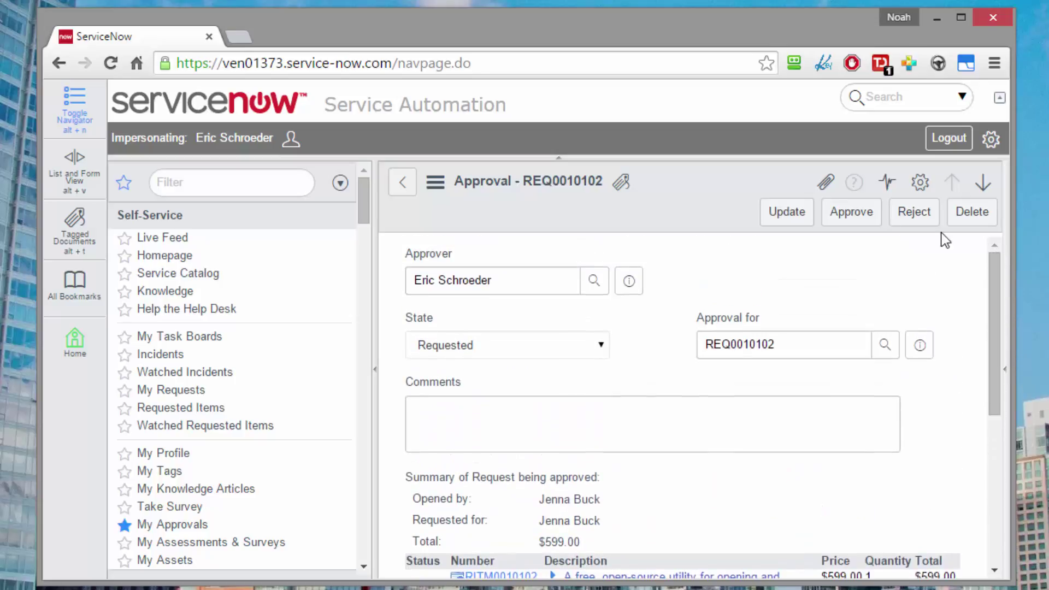
pyautogui.click(851, 216)
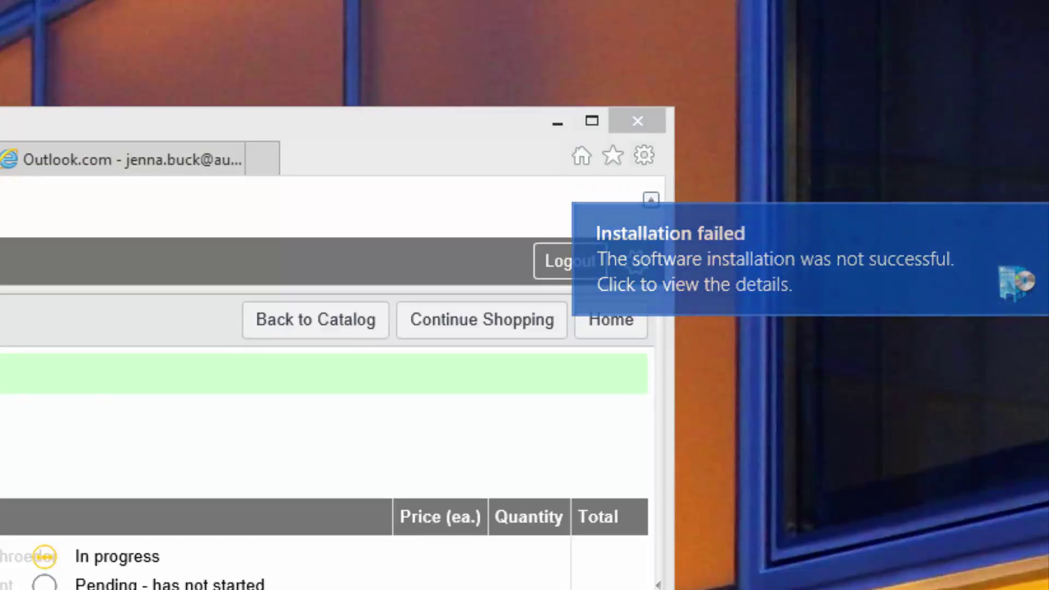
# Inspect the failed 7-Zip installation's error details (0x87D01106) in Software Center and dismiss them
pyautogui.click(832, 245)
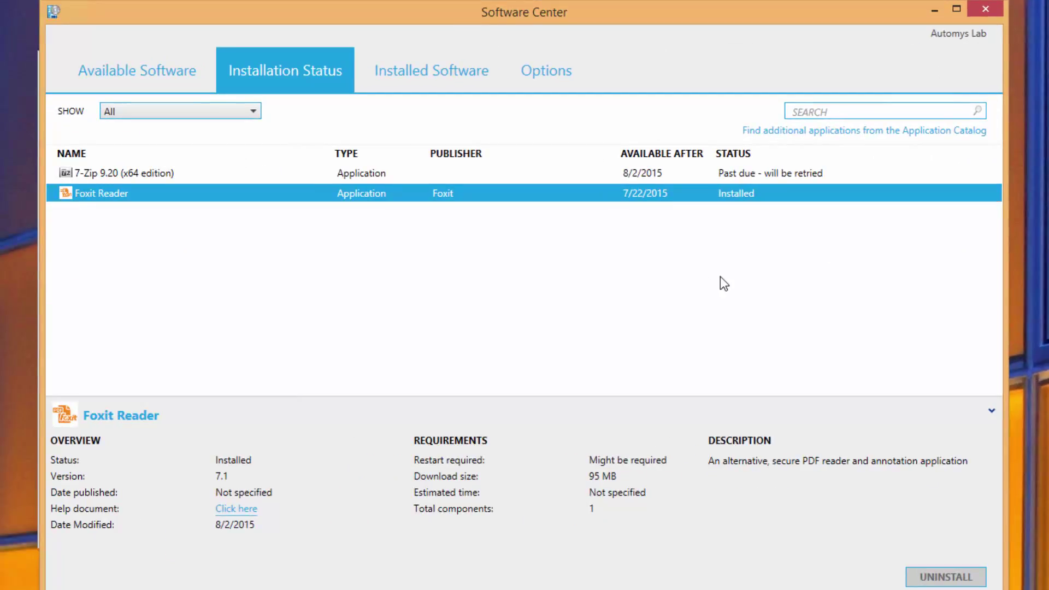
pyautogui.click(743, 174)
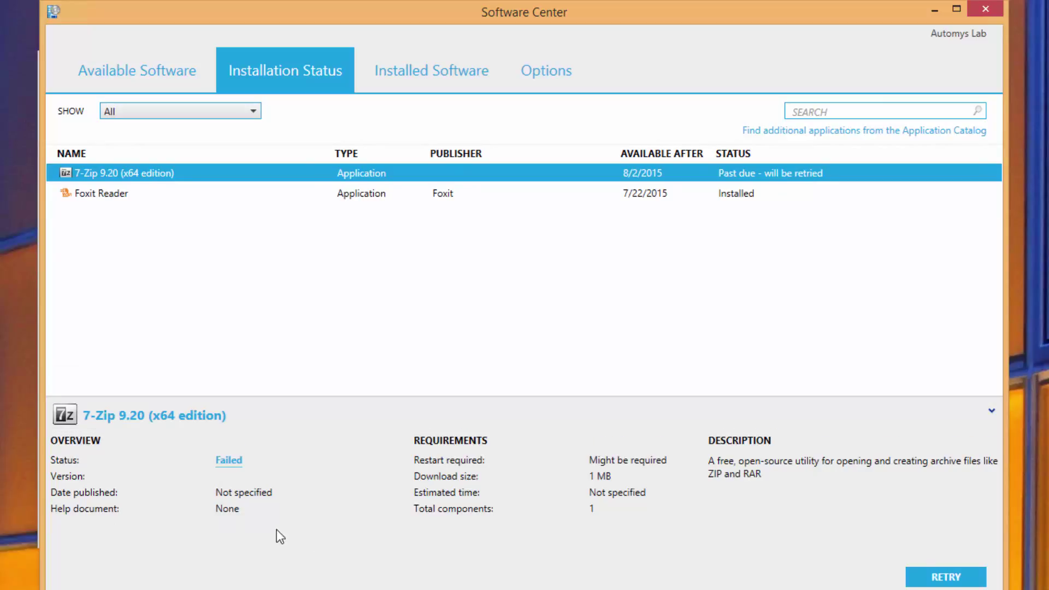
pyautogui.click(231, 462)
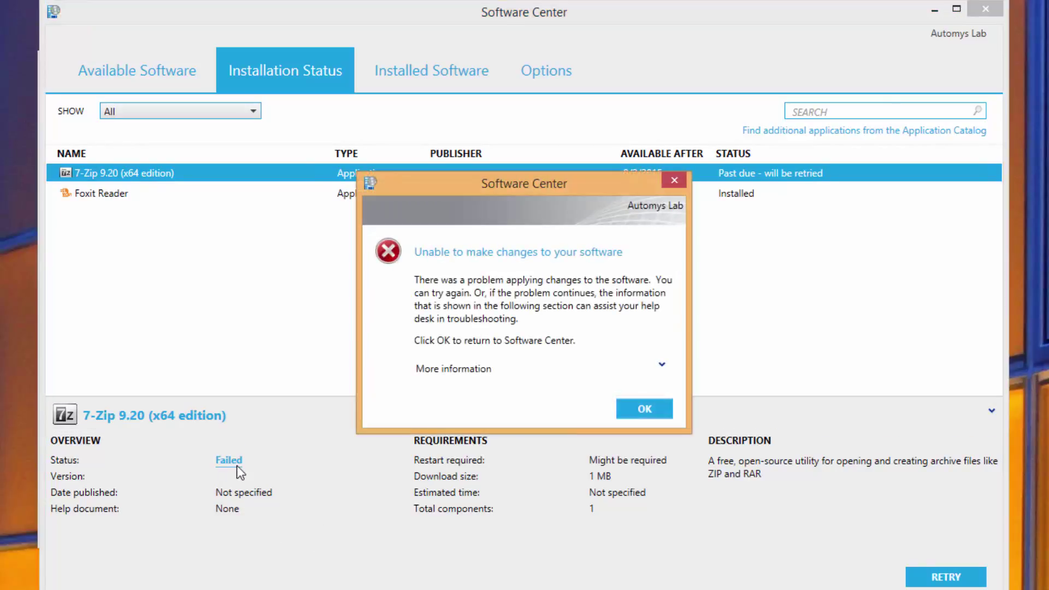
pyautogui.click(607, 366)
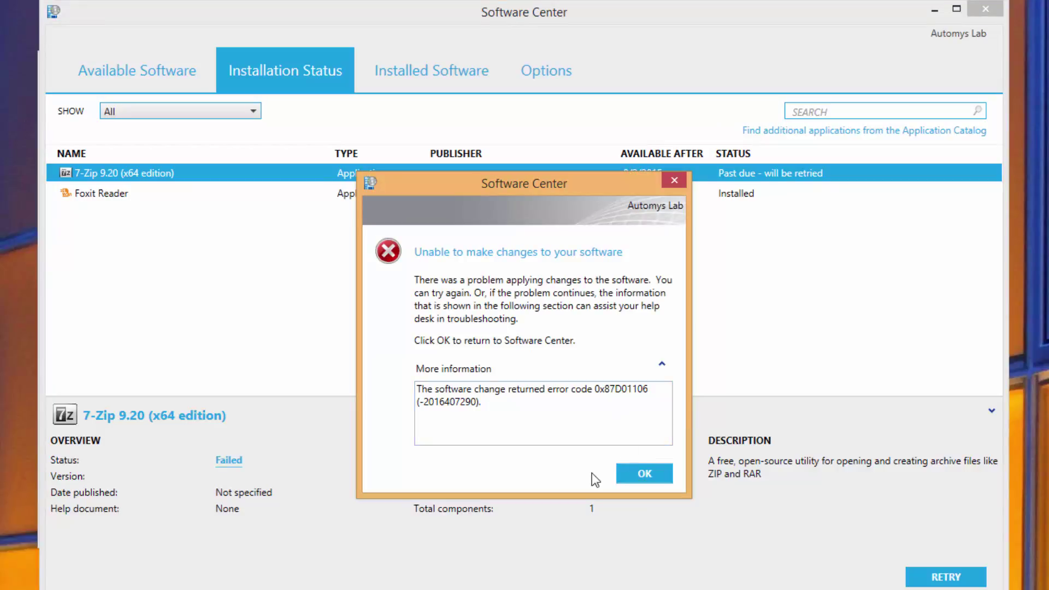
pyautogui.click(625, 477)
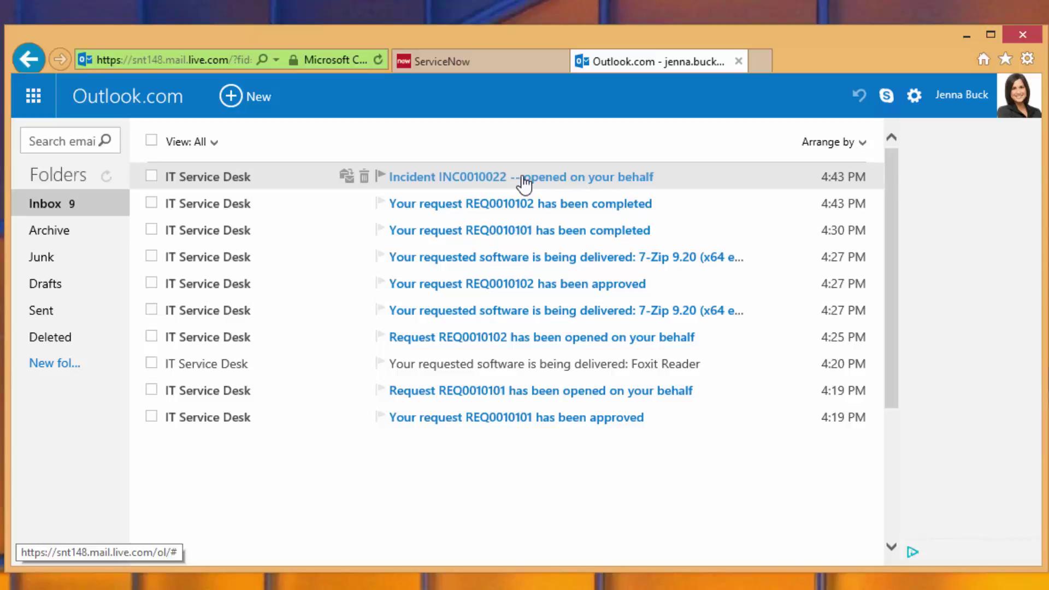
# Open the 'Incident INC0010022 -- opened on your behalf' email in Outlook.com
pyautogui.click(523, 177)
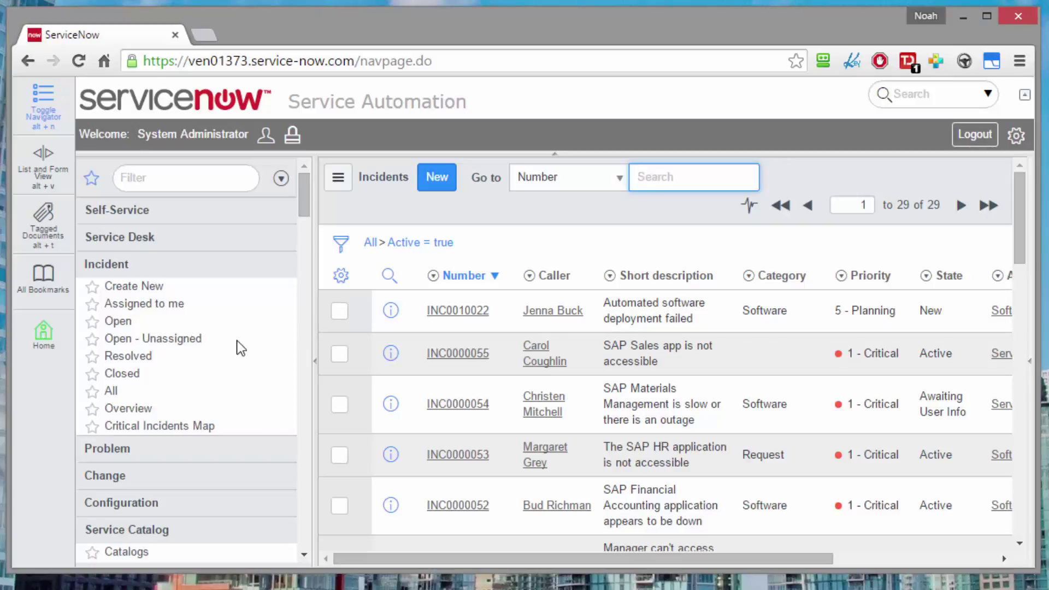
# Open incident INC0010022 and highlight Deployment History item SWD0001082 in its work notes
pyautogui.click(457, 311)
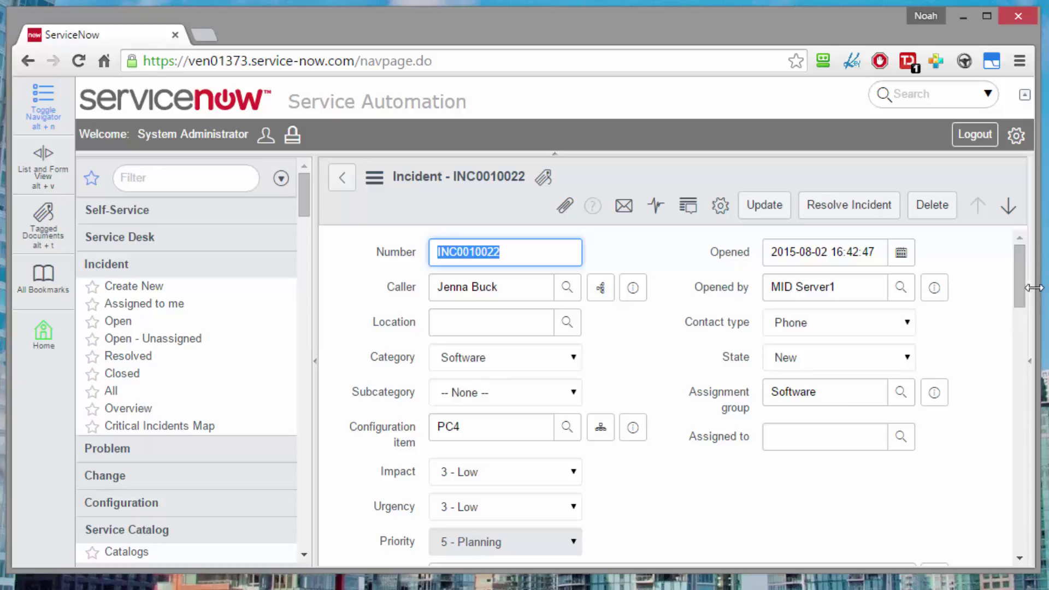
pyautogui.click(1025, 300)
pyautogui.moveTo(1025, 299); pyautogui.dragTo(1002, 441)
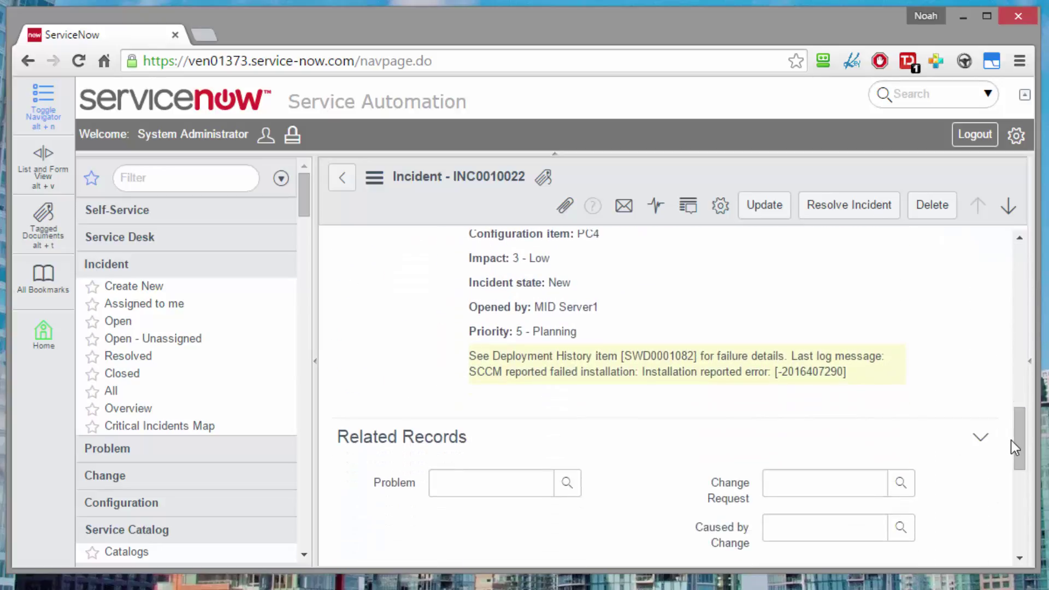
pyautogui.moveTo(1015, 432); pyautogui.dragTo(1016, 421)
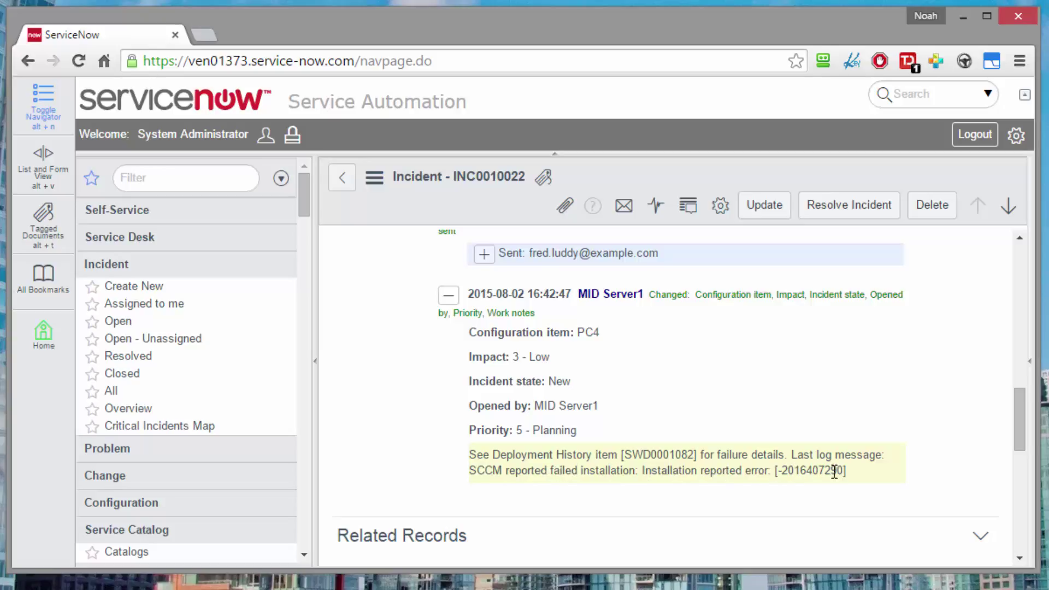
pyautogui.doubleClick(658, 456)
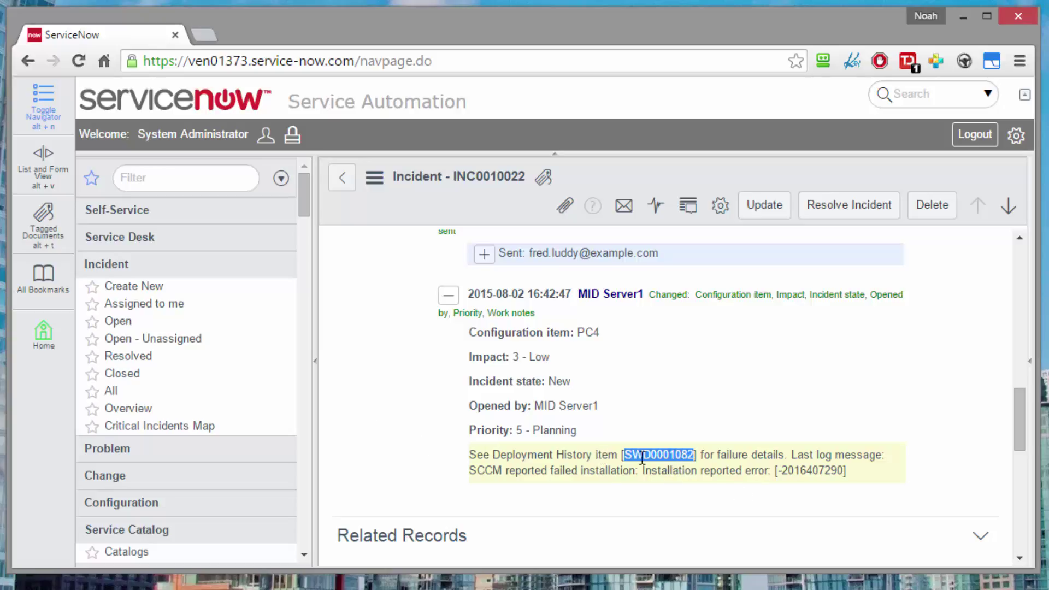
pyautogui.click(693, 478)
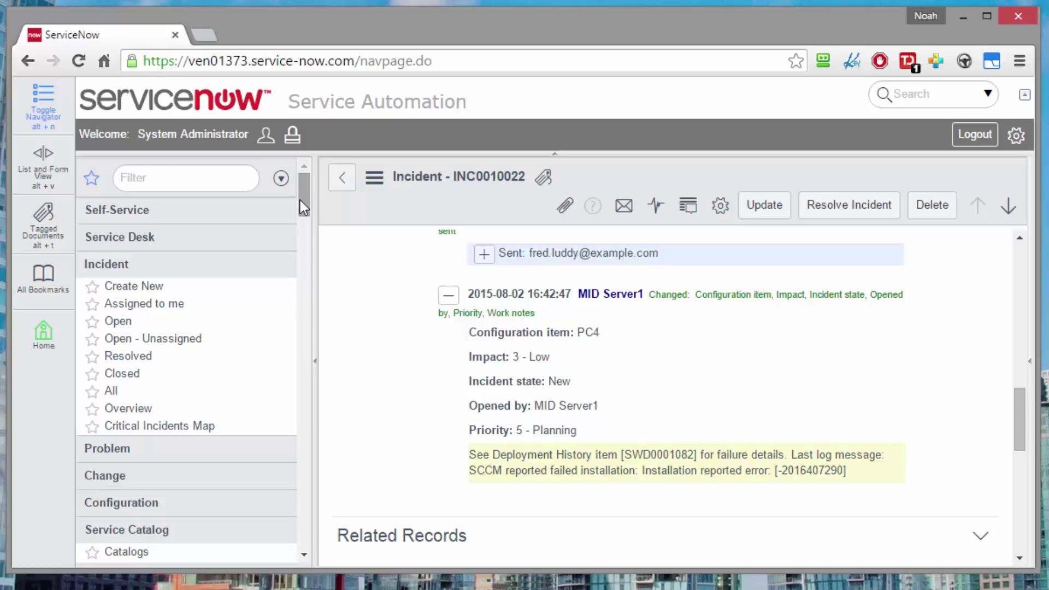
pyautogui.moveTo(300, 199); pyautogui.dragTo(298, 223)
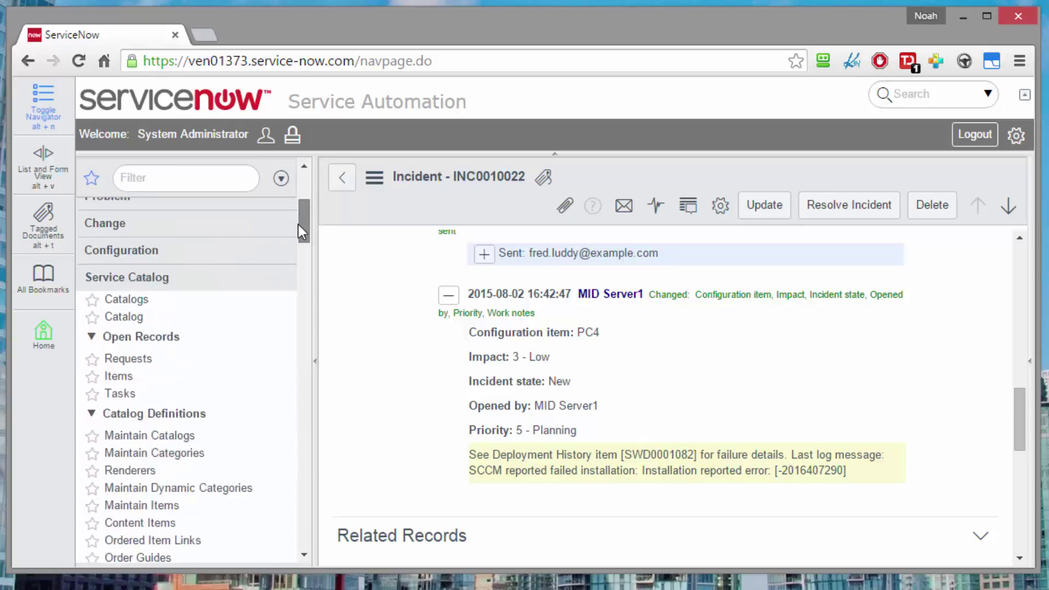
pyautogui.click(192, 309)
# View the ConfigMgr deployment dashboard's 30-day outcomes chart, then show only failed requests
pyautogui.moveTo(305, 222); pyautogui.dragTo(300, 307)
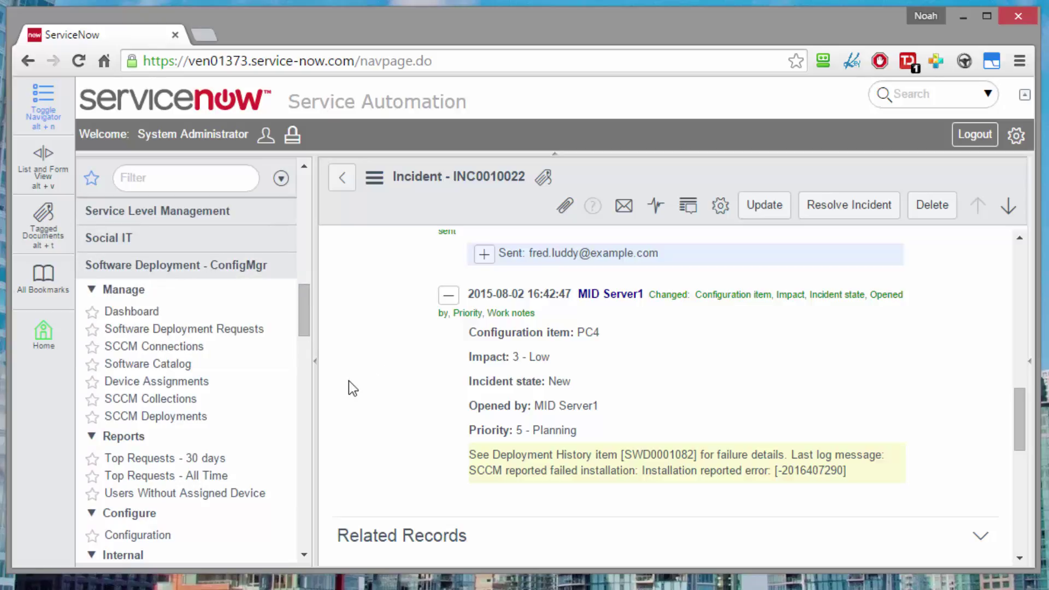
pyautogui.moveTo(300, 319); pyautogui.dragTo(302, 324)
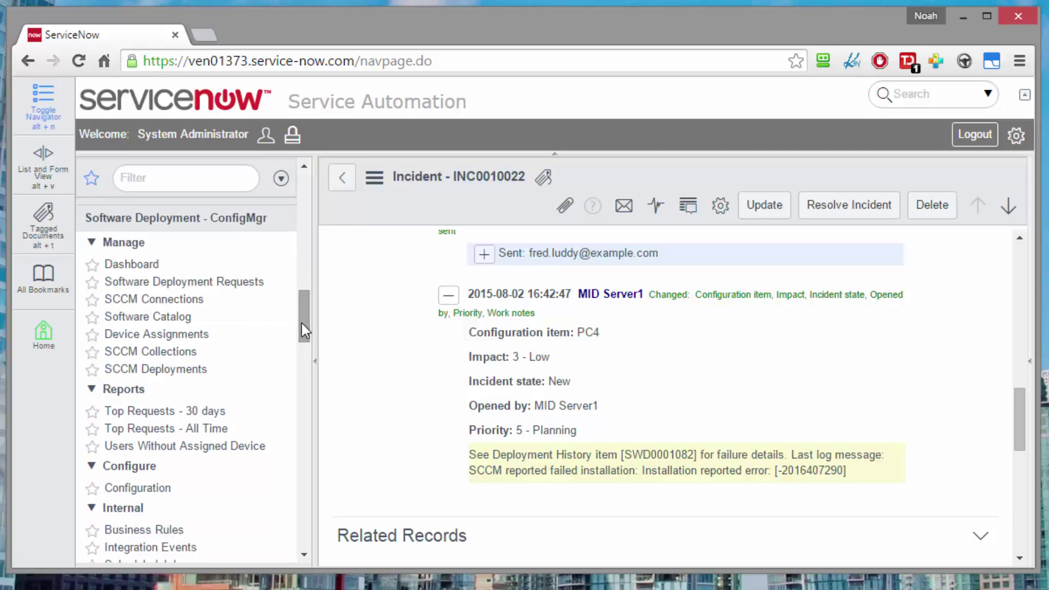
pyautogui.click(134, 265)
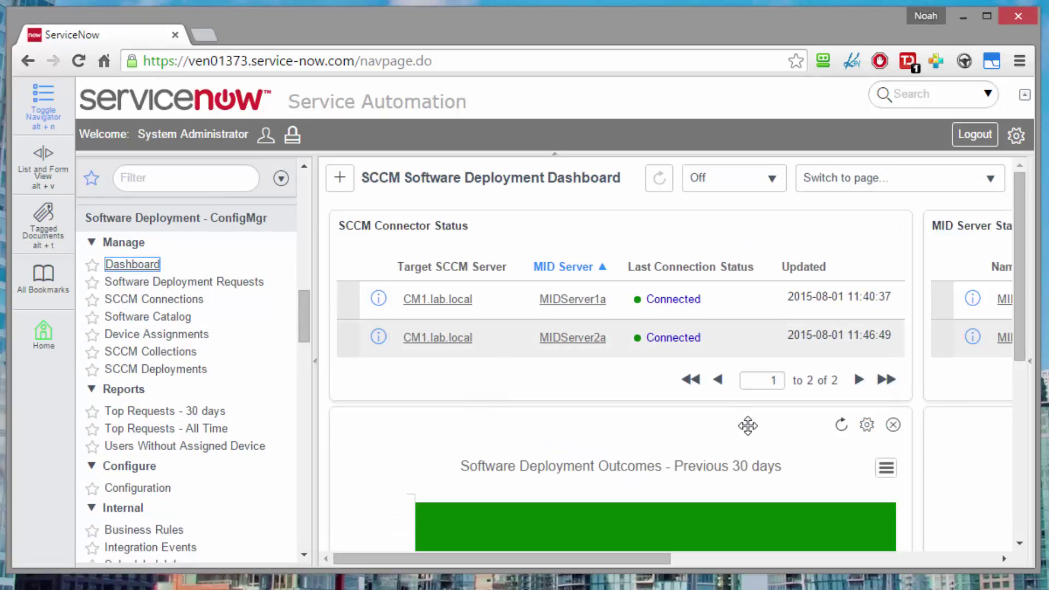
pyautogui.moveTo(654, 525)
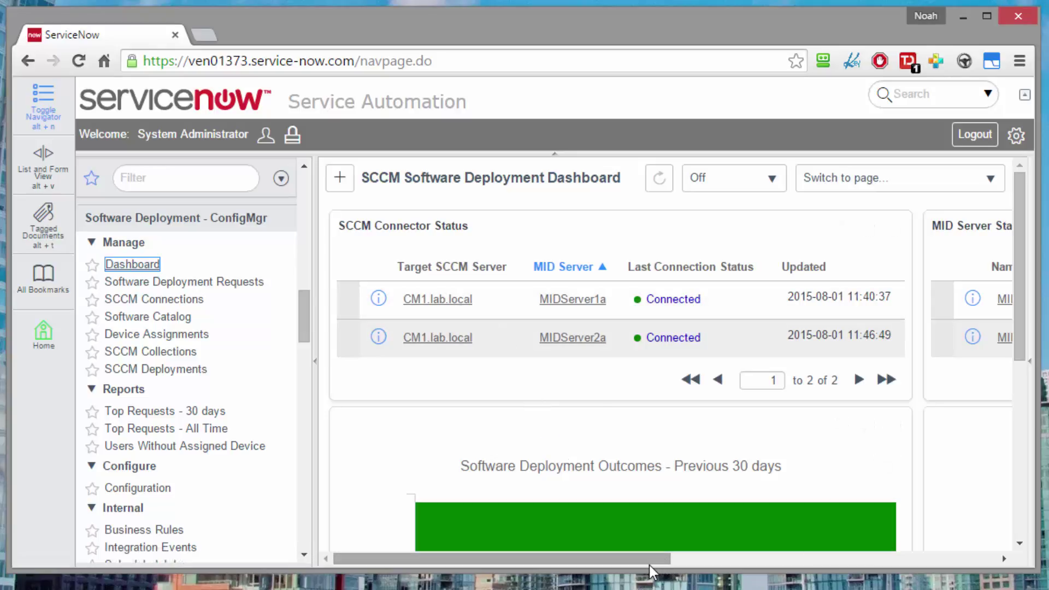
pyautogui.moveTo(649, 565)
pyautogui.mouseDown()
pyautogui.moveTo(768, 582)
pyautogui.moveTo(647, 566)
pyautogui.mouseUp()
pyautogui.moveTo(1027, 315); pyautogui.dragTo(1026, 436)
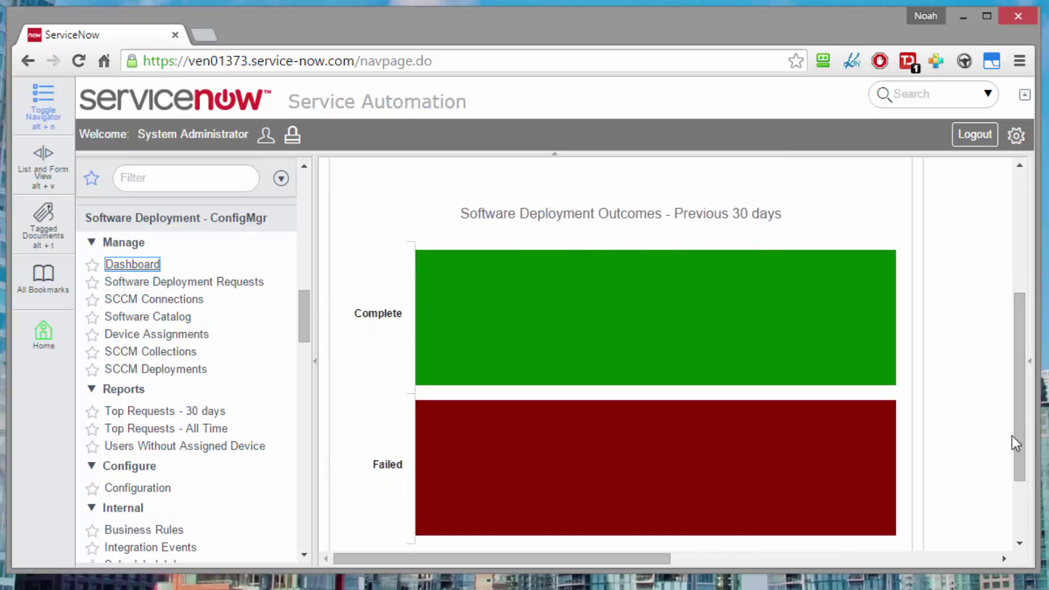
pyautogui.scroll(-1, 1020, 432)
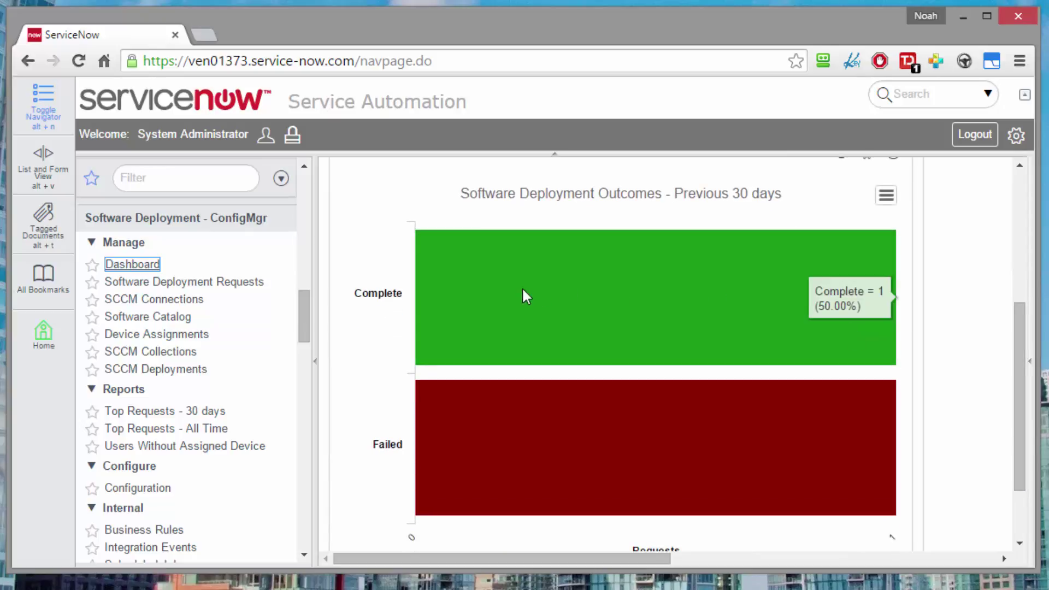
pyautogui.click(515, 441)
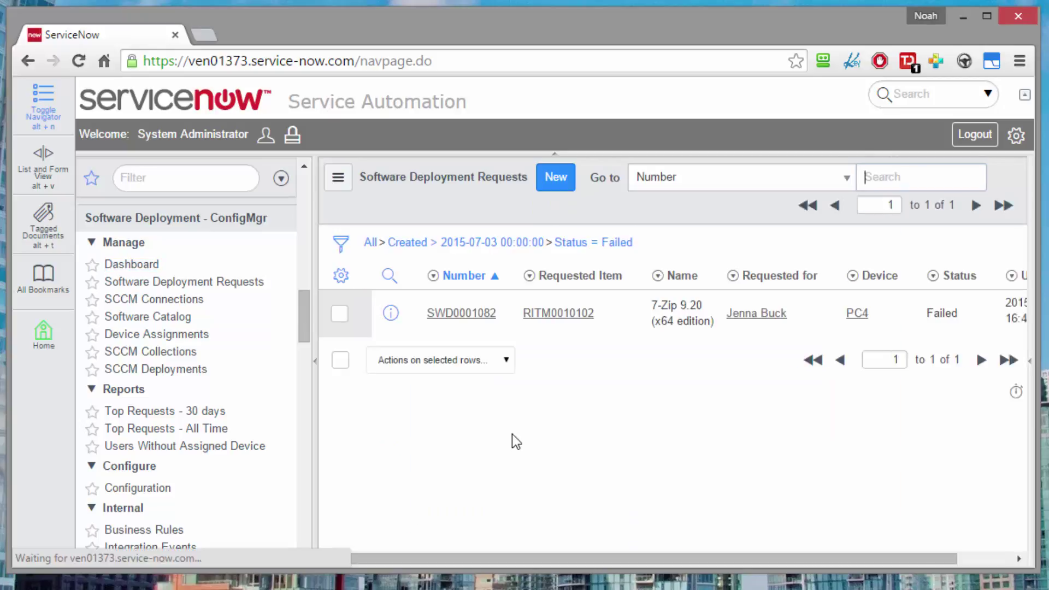
# Open failed 7-Zip request SWD0001082 for PC4 and scroll to its history log
pyautogui.click(476, 322)
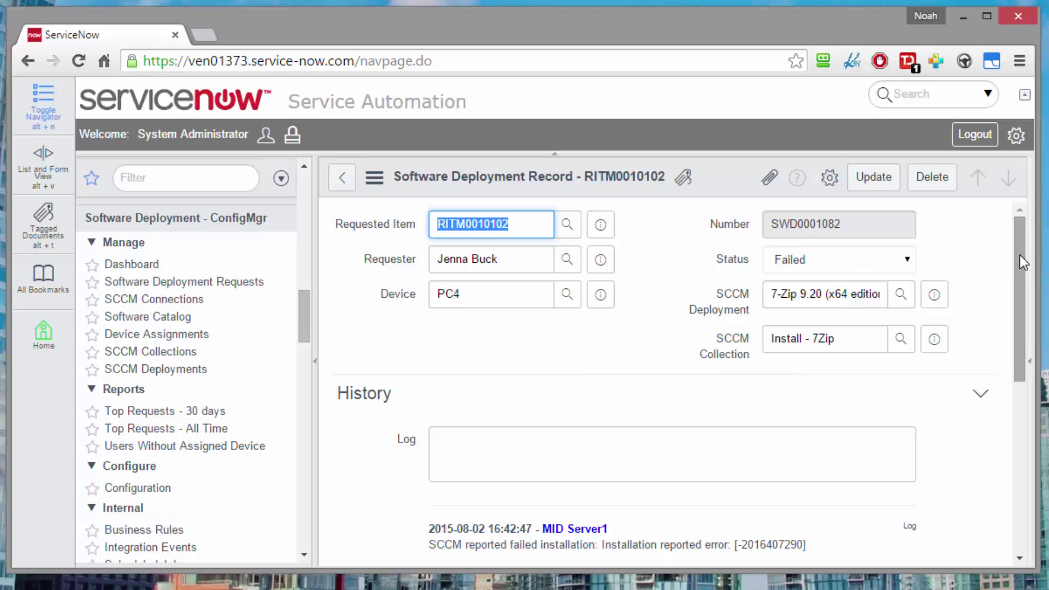
pyautogui.moveTo(1020, 255)
pyautogui.mouseDown()
pyautogui.moveTo(998, 326)
pyautogui.moveTo(1001, 369)
pyautogui.mouseUp()
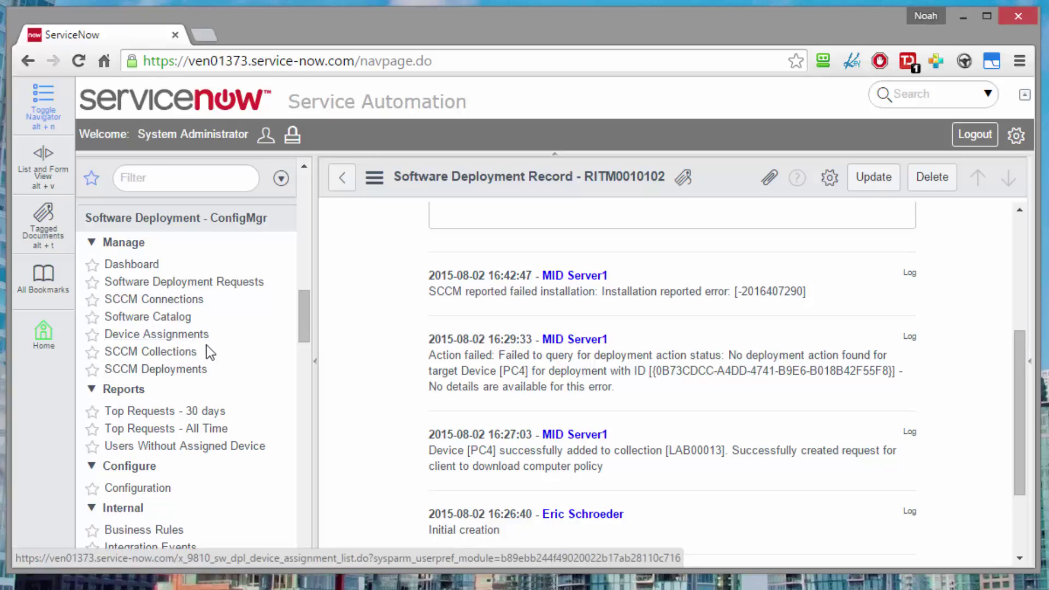
# Review the imported SCCM Collections list, then the eight-record SCCM Deployments list
pyautogui.click(166, 359)
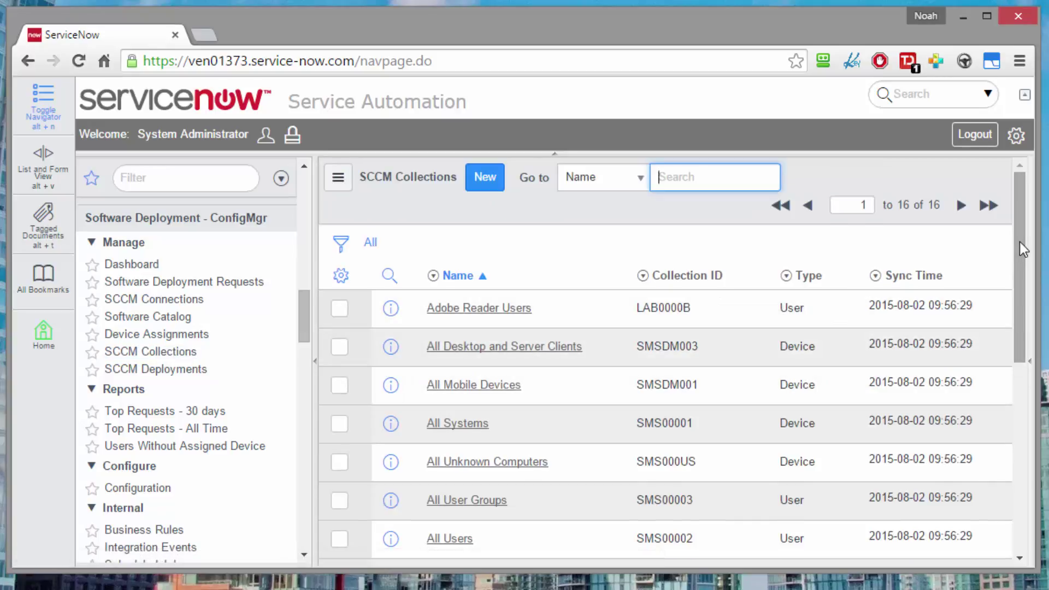
pyautogui.moveTo(1020, 242); pyautogui.dragTo(1008, 434)
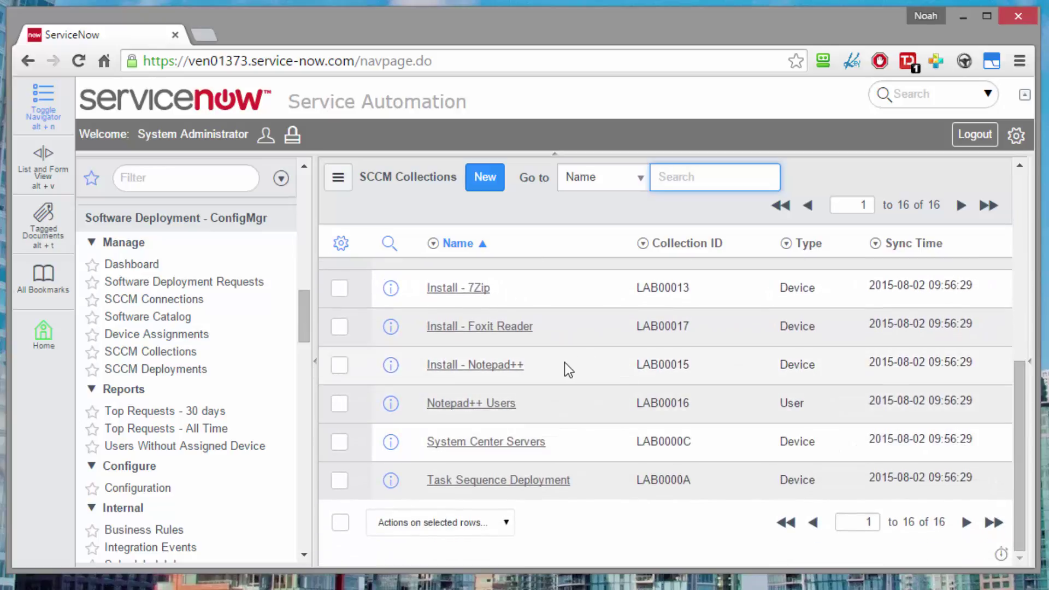
pyautogui.click(151, 373)
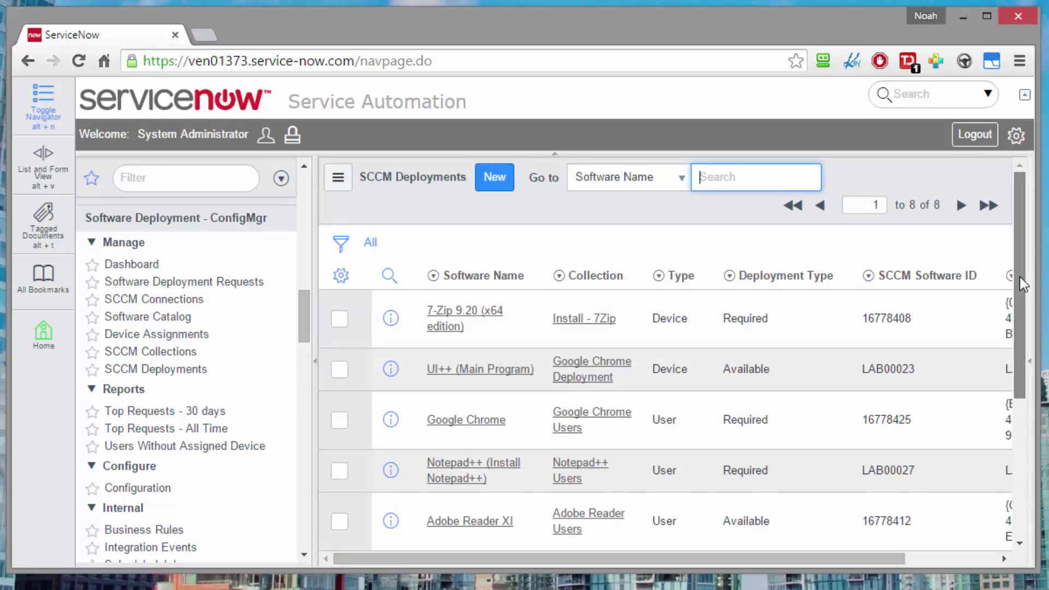
pyautogui.moveTo(1020, 277)
pyautogui.mouseDown()
pyautogui.moveTo(1020, 337)
pyautogui.moveTo(1014, 294)
pyautogui.mouseUp()
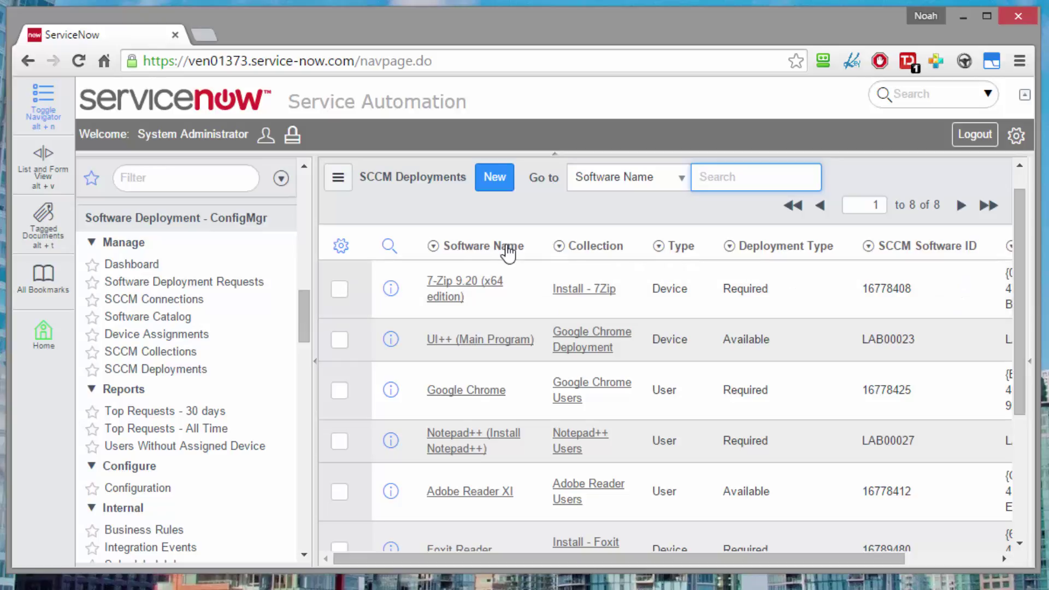
# Browse the Software Catalog items list
pyautogui.click(164, 320)
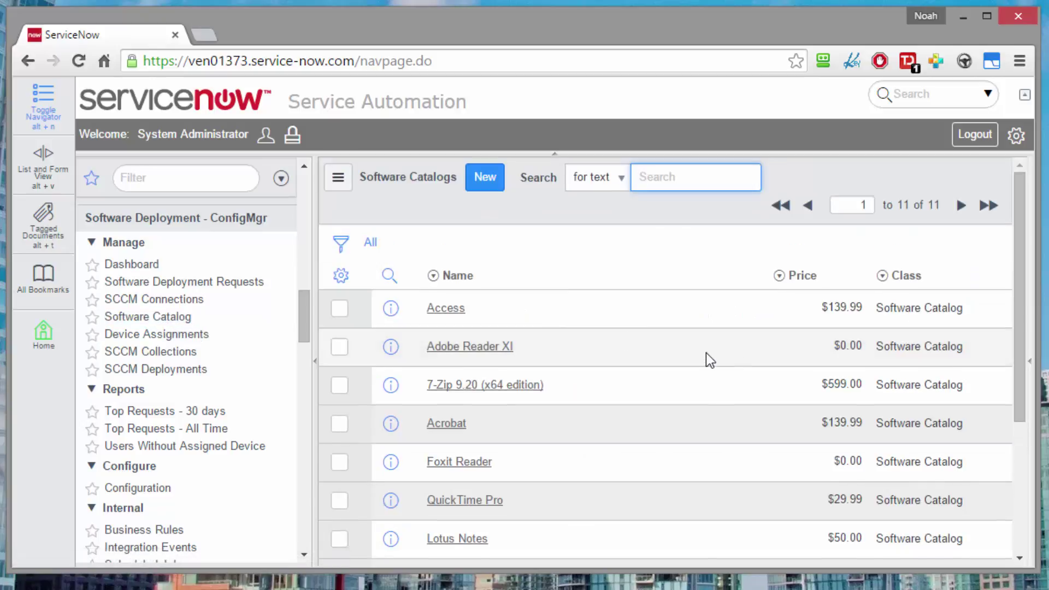
pyautogui.scroll(-2, 706, 353)
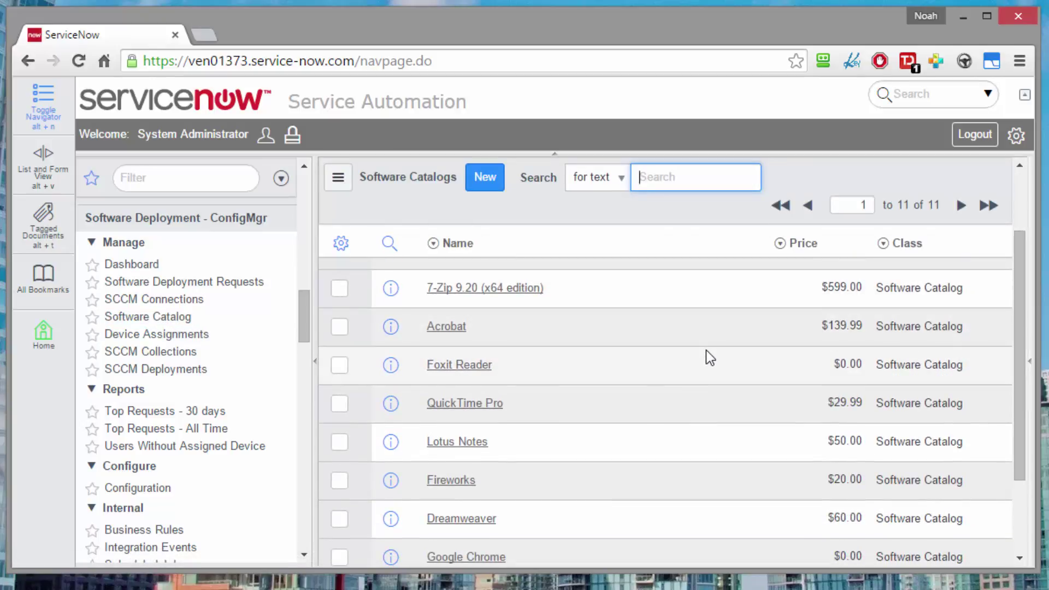
pyautogui.scroll(-2, 705, 351)
pyautogui.scroll(5, 706, 350)
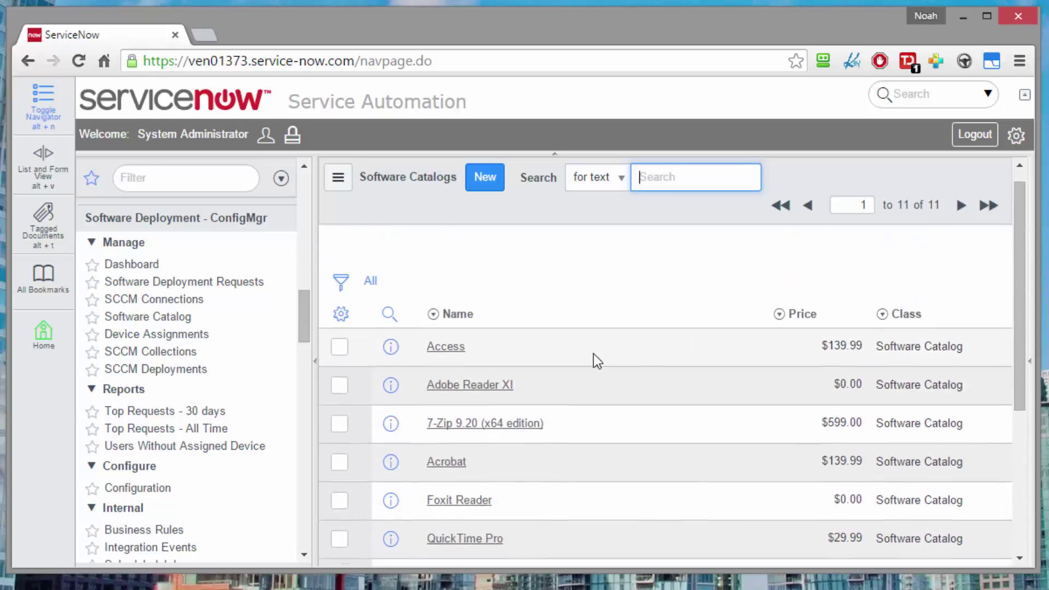
# Open Adobe Reader XI, select its Product ID 16778412, and review the whole form
pyautogui.click(470, 349)
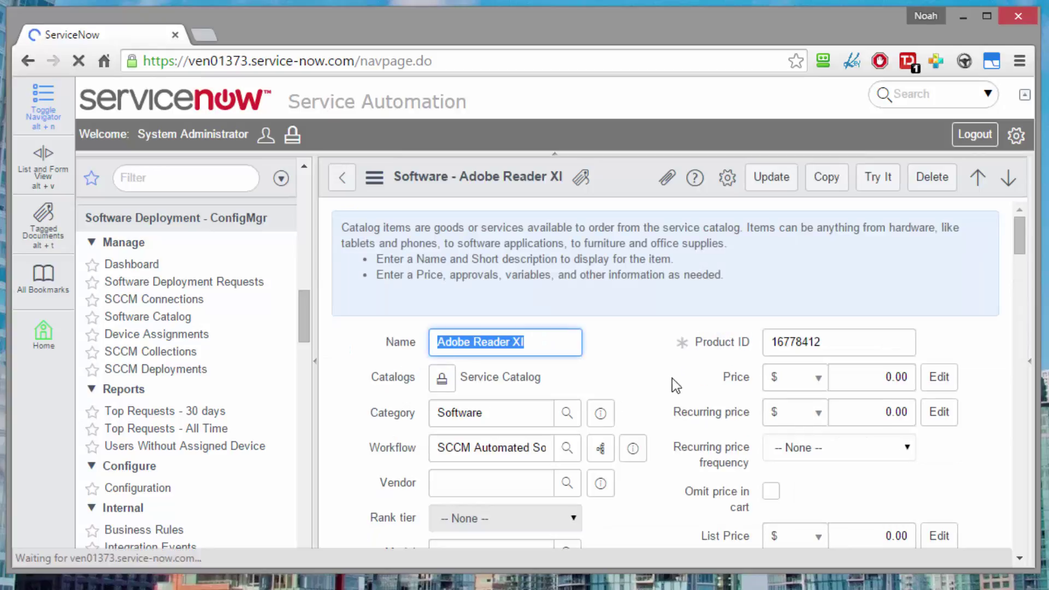
pyautogui.click(819, 343)
pyautogui.doubleClick(819, 343)
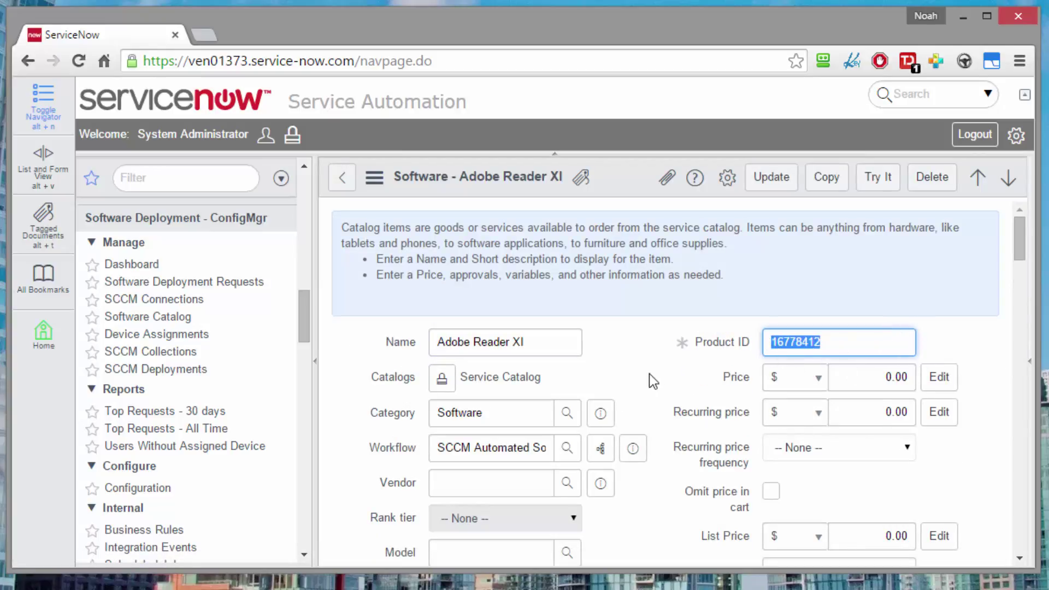
pyautogui.scroll(-2, 649, 374)
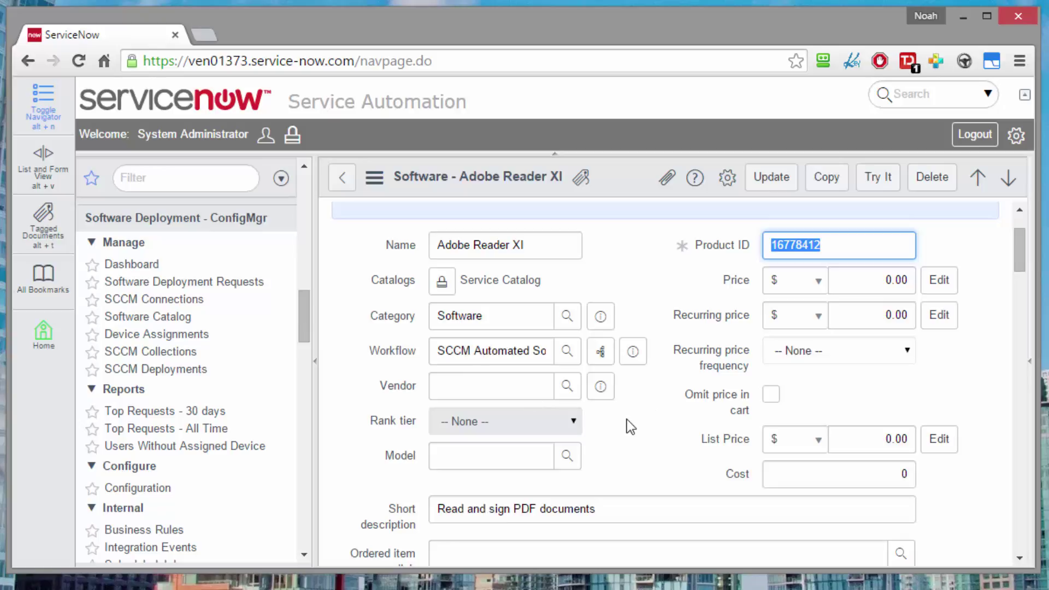
pyautogui.scroll(-2, 629, 425)
pyautogui.scroll(-2, 626, 425)
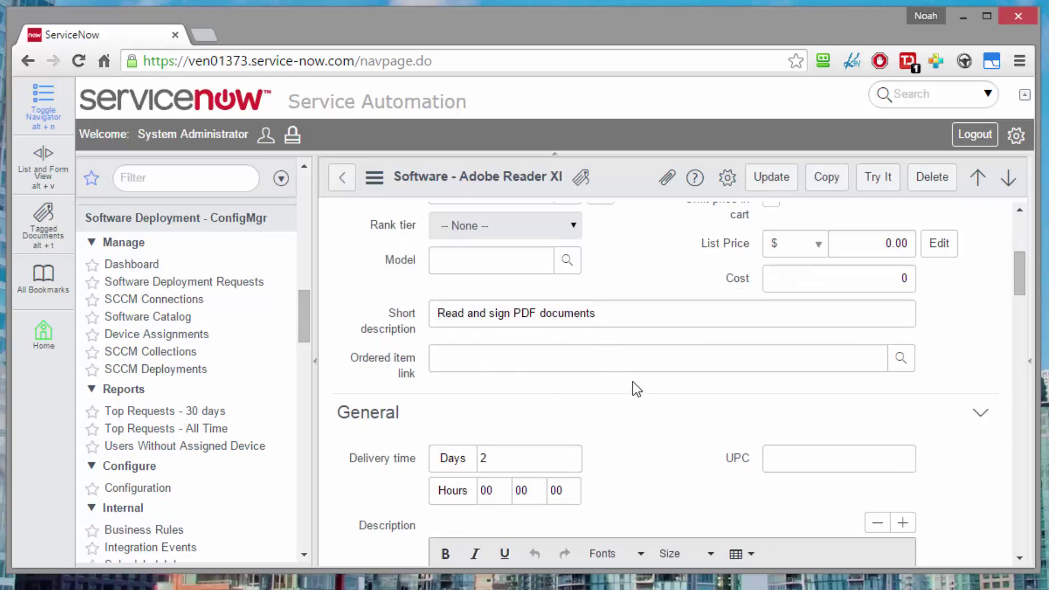
pyautogui.scroll(-2, 633, 385)
pyautogui.scroll(-2, 634, 387)
pyautogui.scroll(-4, 634, 379)
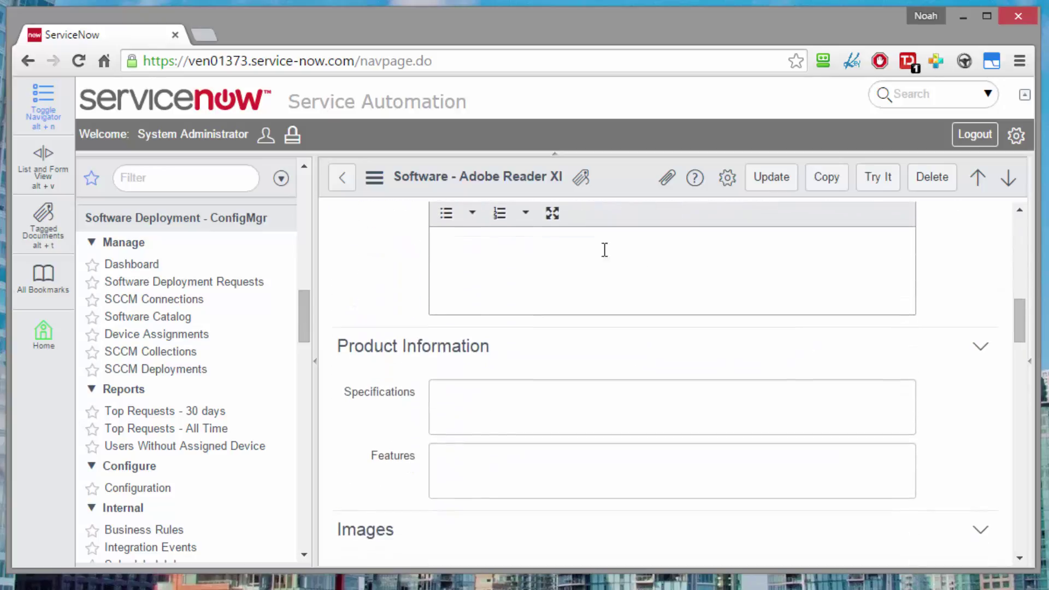
pyautogui.scroll(2, 656, 380)
pyautogui.scroll(3, 661, 379)
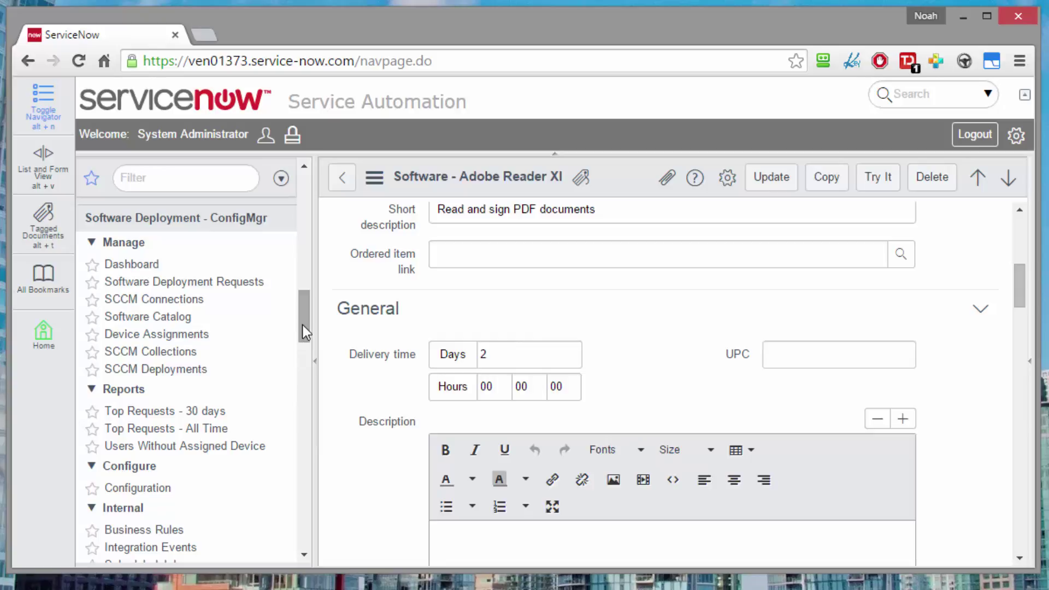
# Check Device Assignments, then review the 13 users in the Users Without Assigned Device report
pyautogui.click(171, 335)
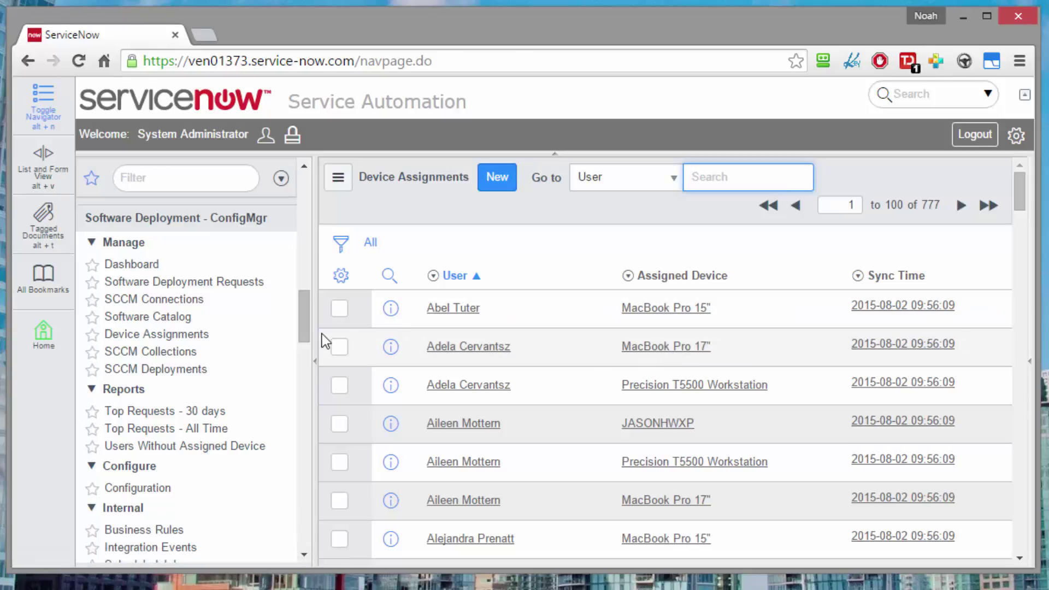
pyautogui.moveTo(302, 317); pyautogui.dragTo(303, 331)
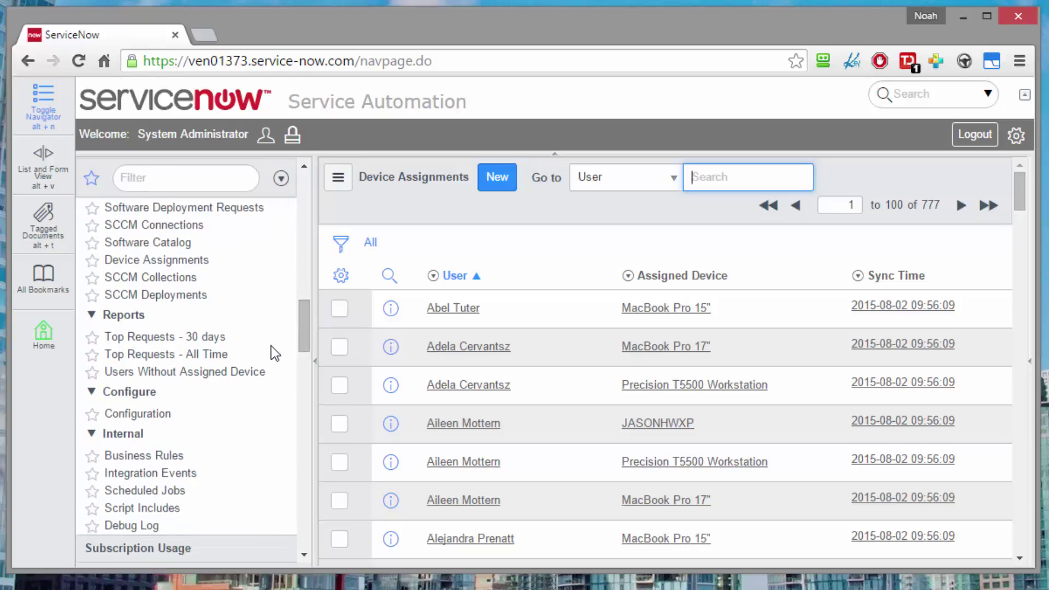
pyautogui.click(178, 373)
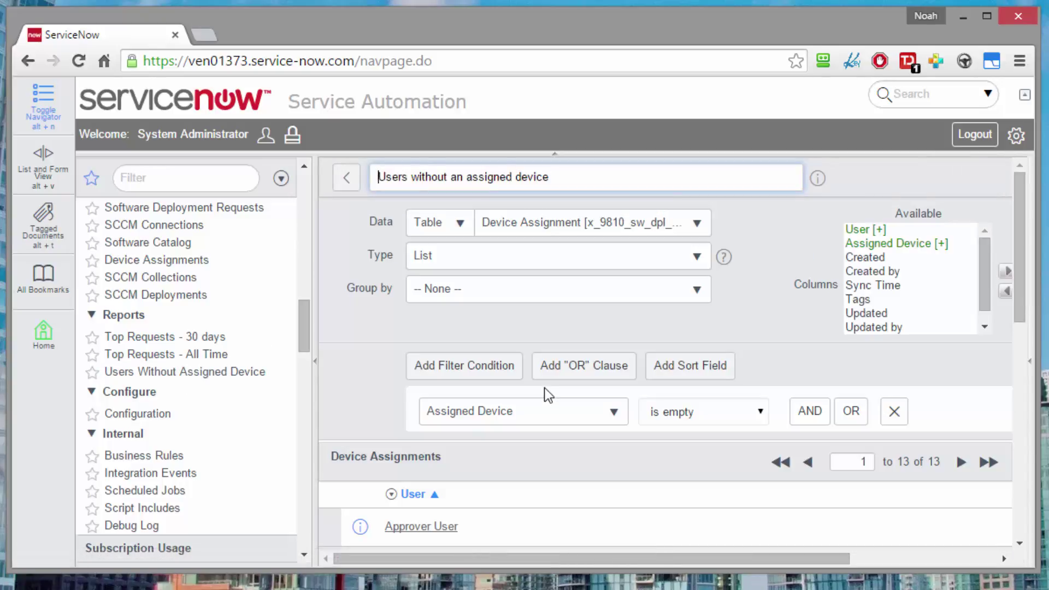
pyautogui.scroll(-5, 545, 396)
pyautogui.scroll(-1, 544, 387)
pyautogui.scroll(-4, 544, 388)
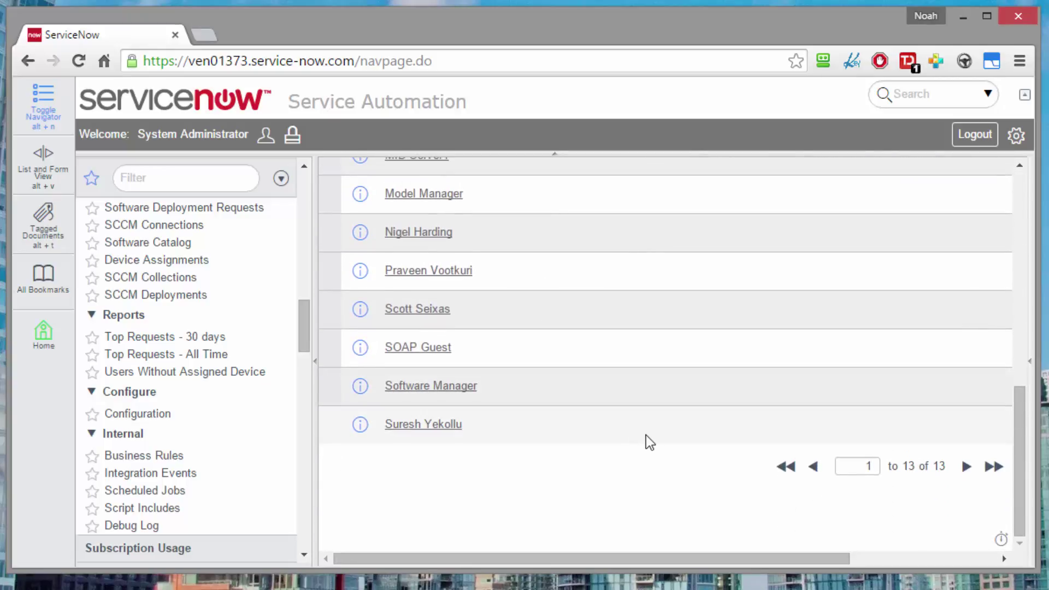
pyautogui.scroll(1, 654, 434)
pyautogui.scroll(3, 654, 435)
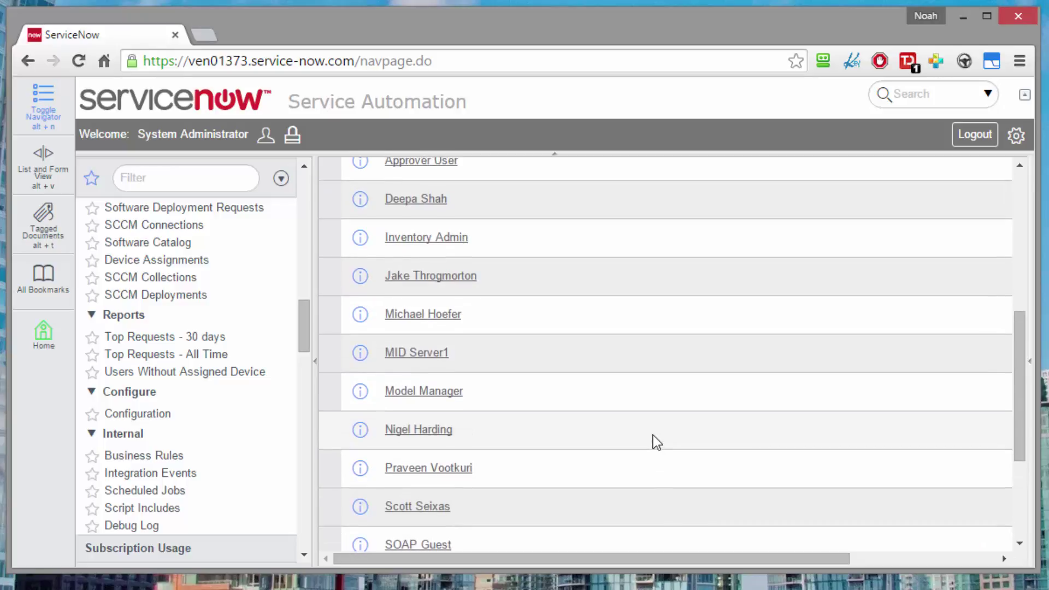
pyautogui.scroll(-2, 653, 435)
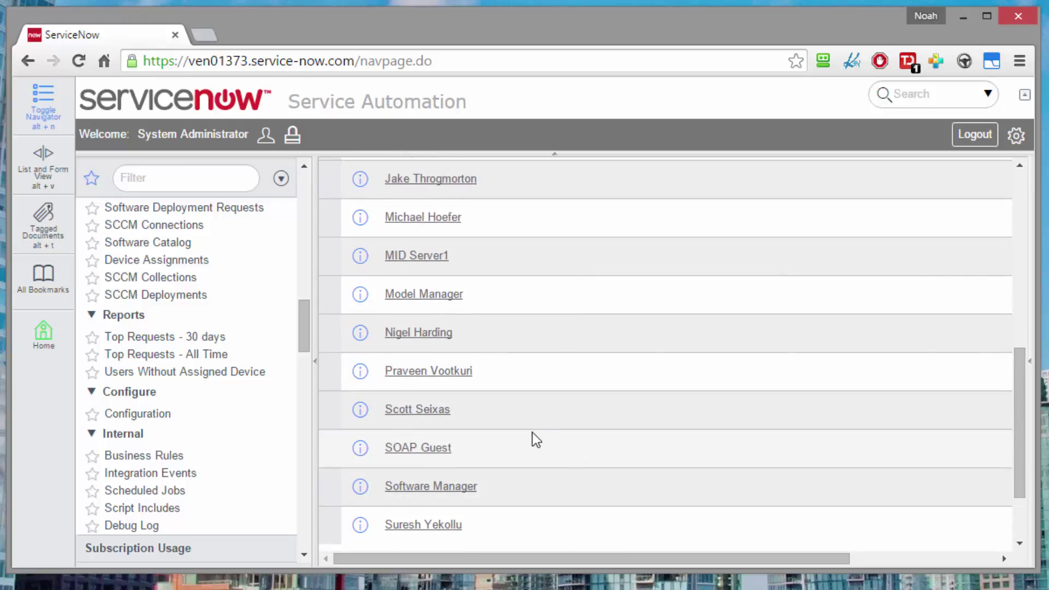
pyautogui.scroll(2, 529, 435)
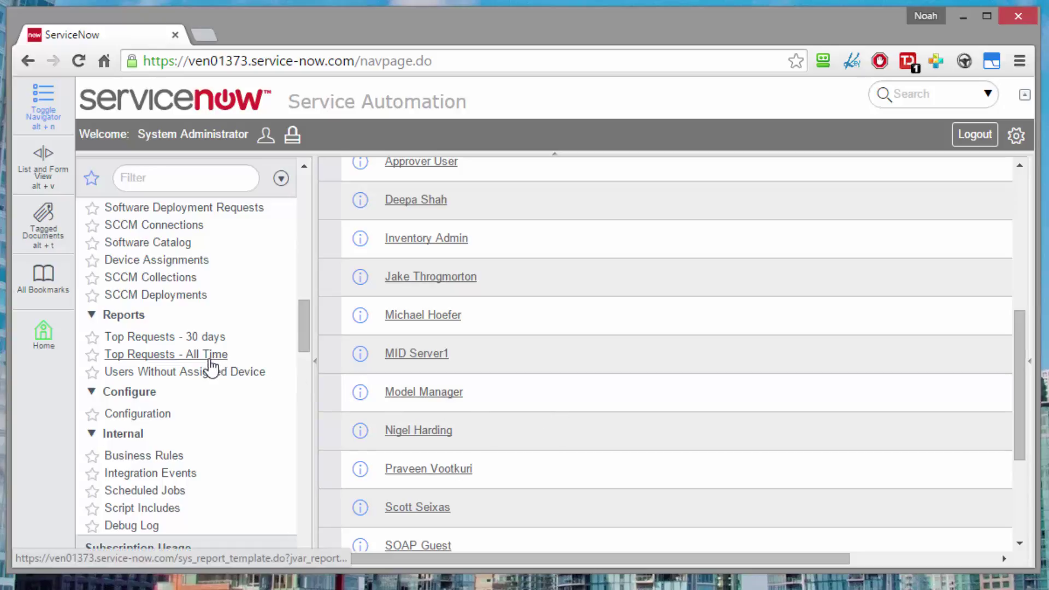
# Display the Top Requests - Previous 30 days bar chart comparing 7-Zip and Foxit Reader
pyautogui.click(168, 337)
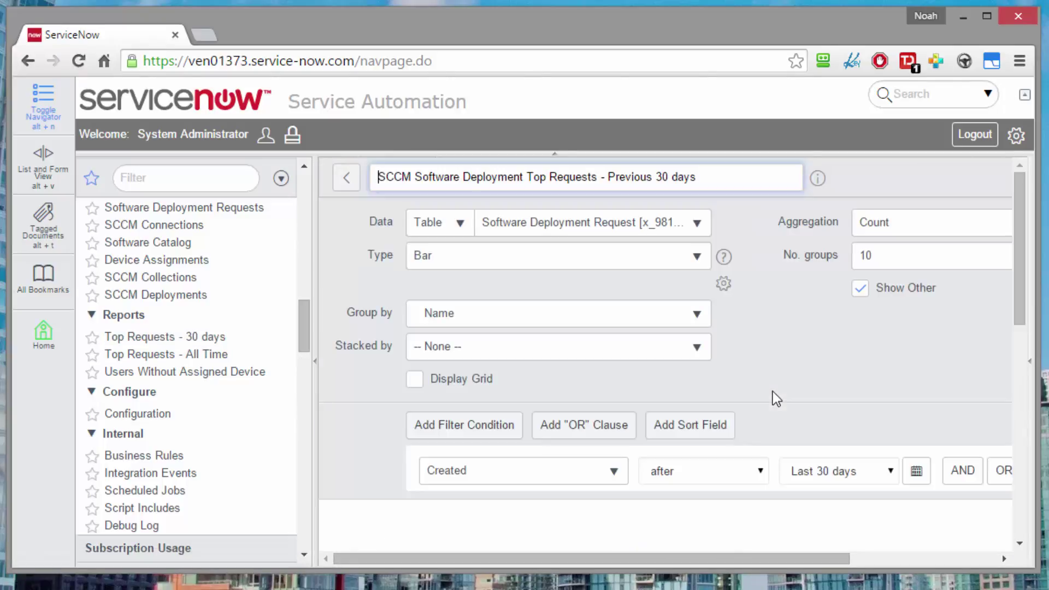
pyautogui.scroll(-8, 812, 389)
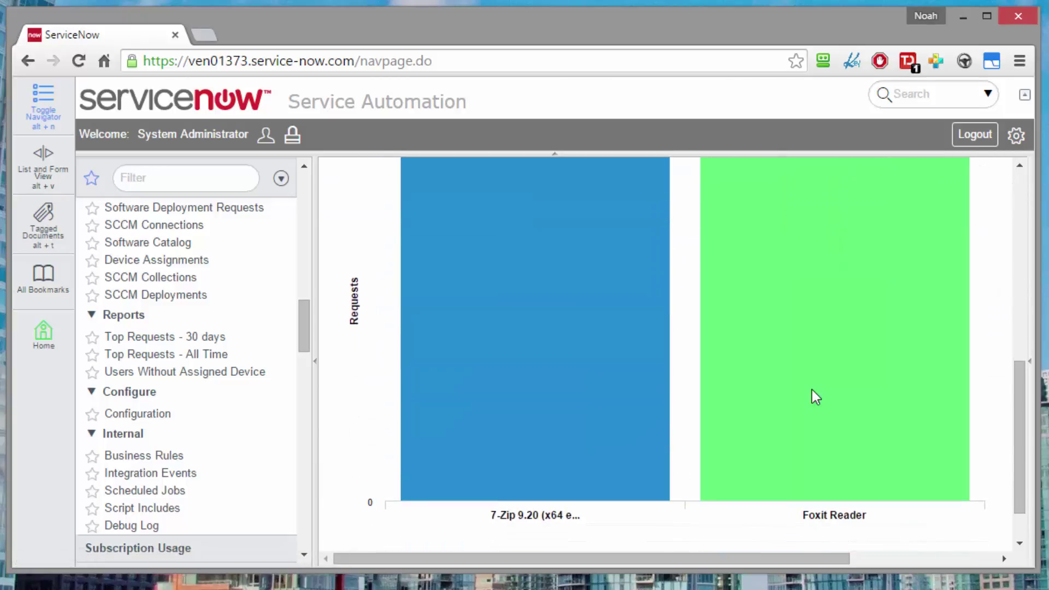